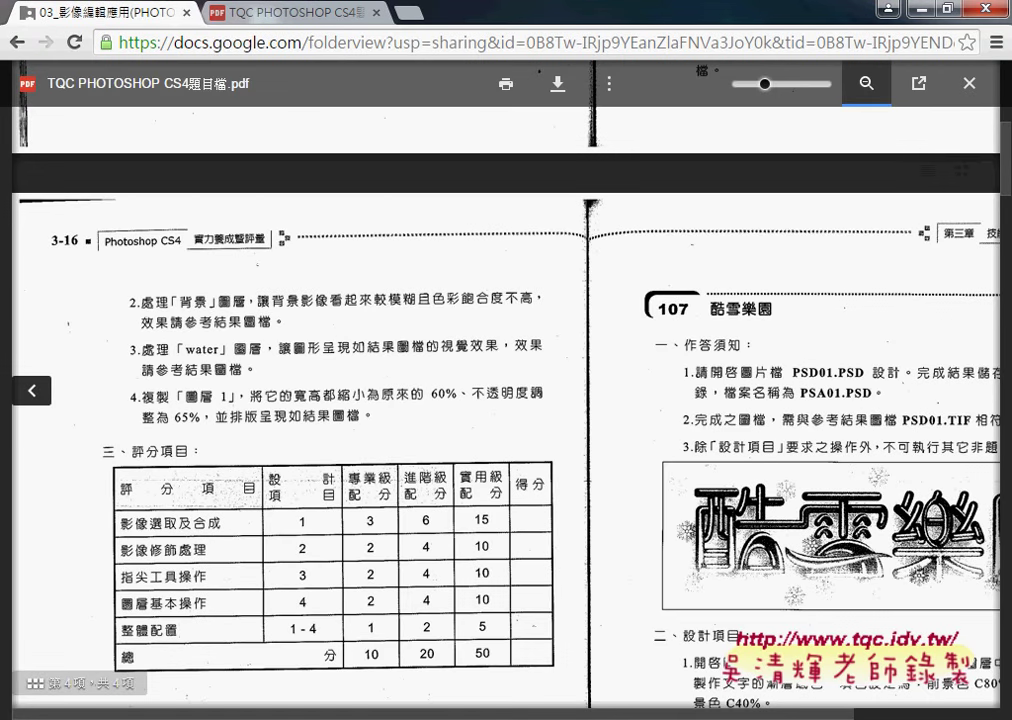
Step: Switch from the Chrome PDF viewer to Photoshop showing the PSD01.psd composite
{"action": "left_click", "coordinate": [400, 718]}
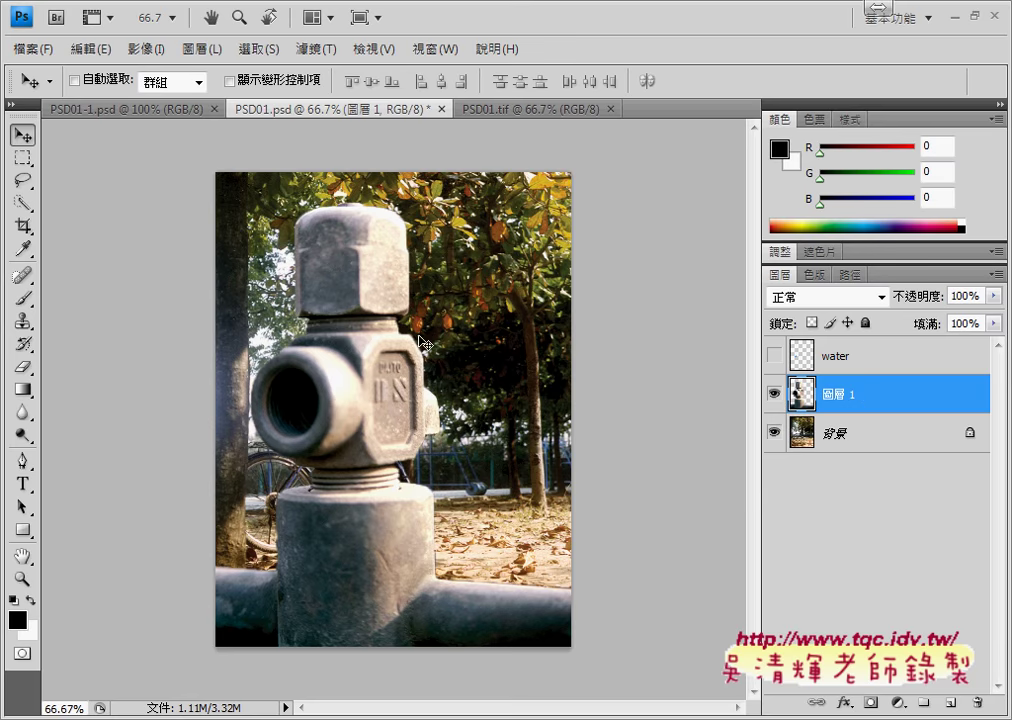
Step: Rename the layer 圖層 1 to 水管 in the Layers panel
{"action": "double_click", "coordinate": [833, 394]}
{"action": "type", "text": "水"}
{"action": "type", "text": "管"}
{"action": "key", "text": "Return"}
{"action": "key", "text": "Return"}
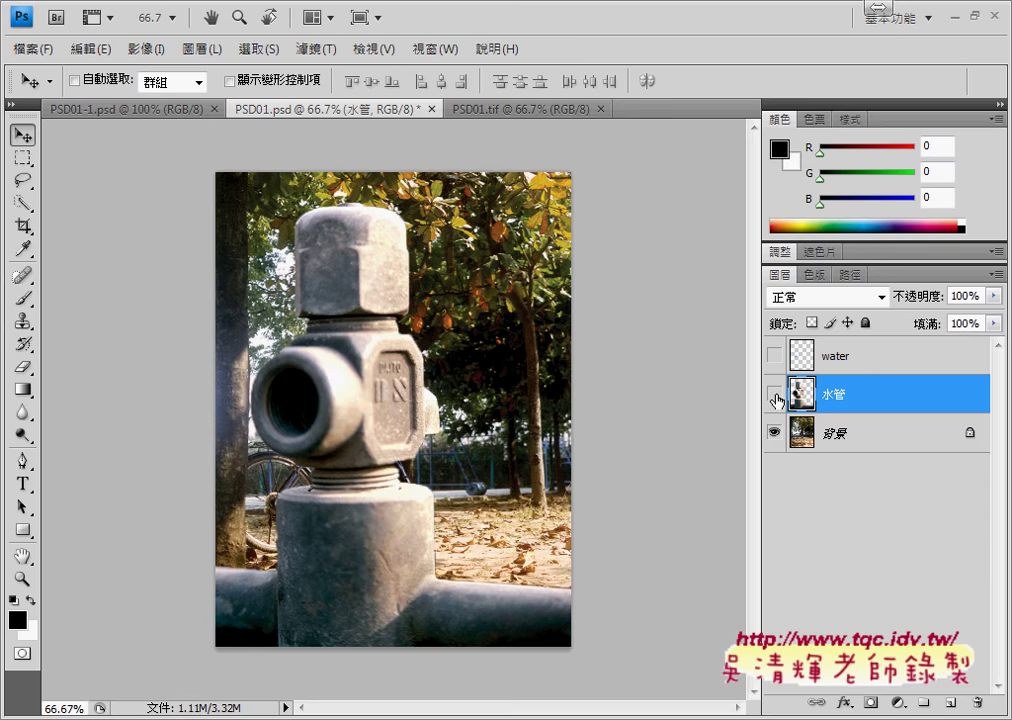
Step: Hide the 水管 pipe layer so only the bicycle background shows
{"action": "left_click", "coordinate": [774, 394]}
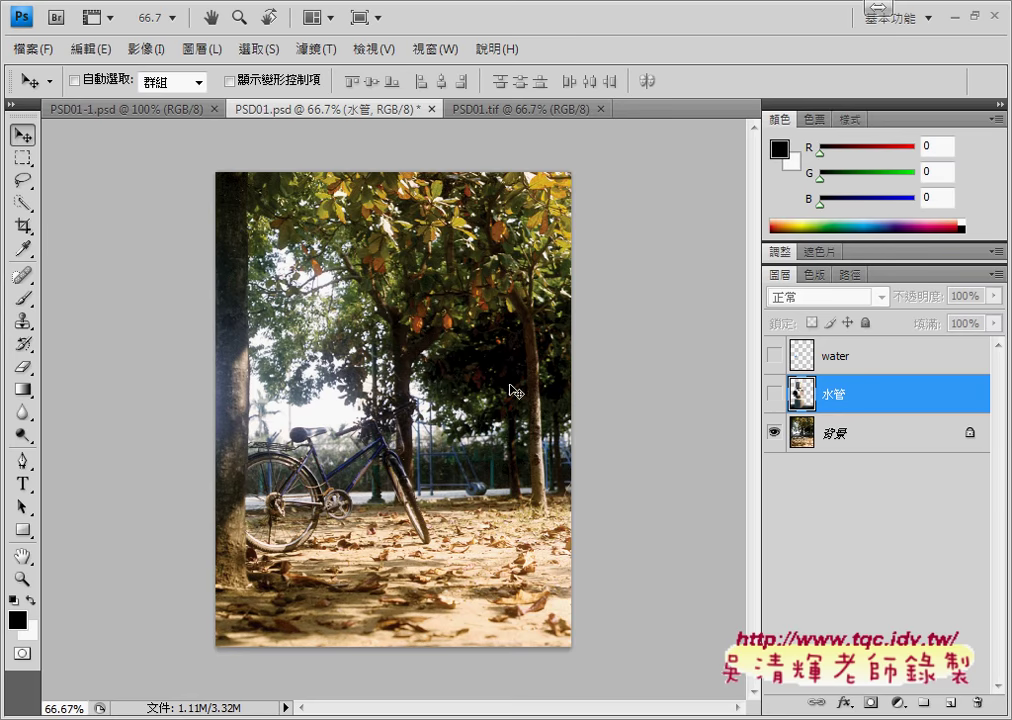
{"action": "left_click", "coordinate": [775, 394]}
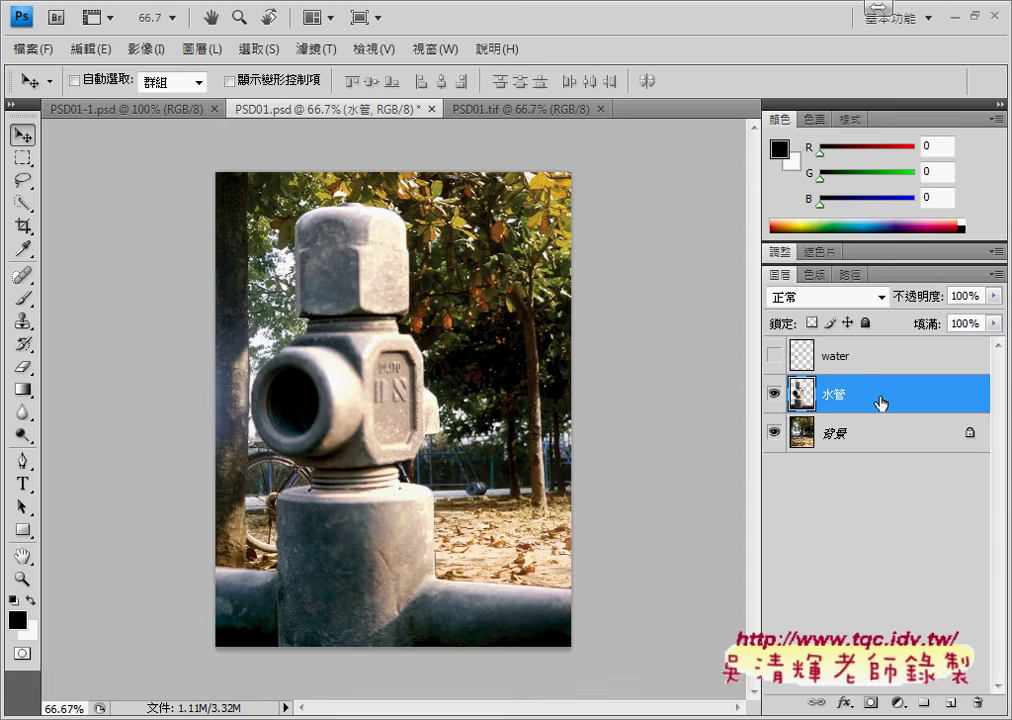
{"action": "left_click", "coordinate": [775, 396]}
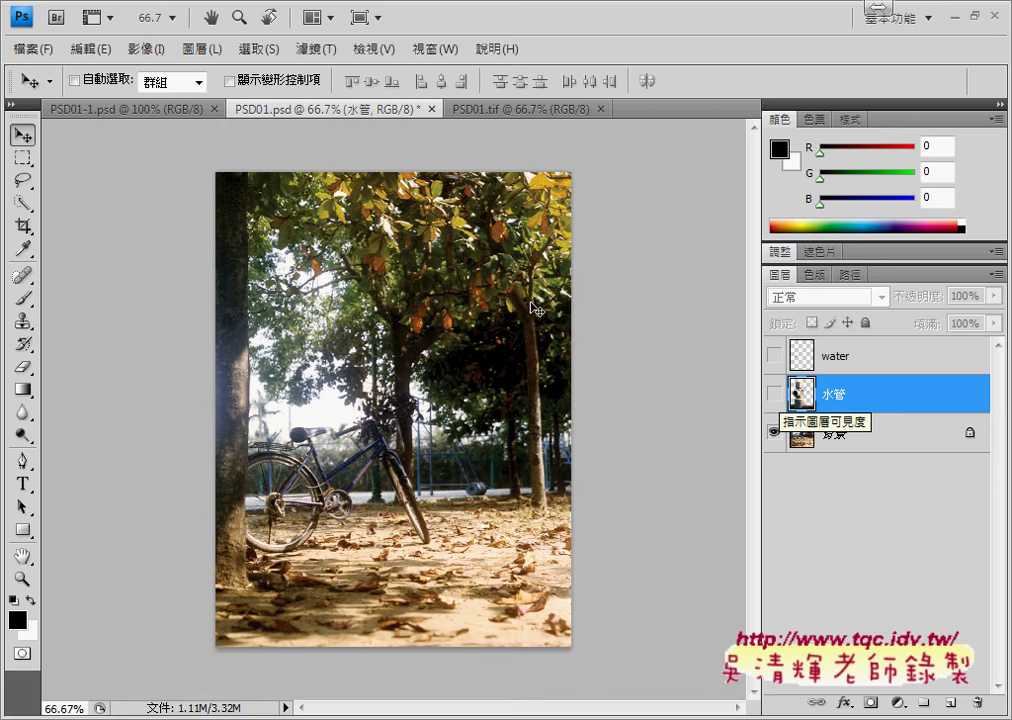
Step: Compare PSD01.psd against the PSD01.tif reference, ending on the reference image
{"action": "left_click", "coordinate": [510, 111]}
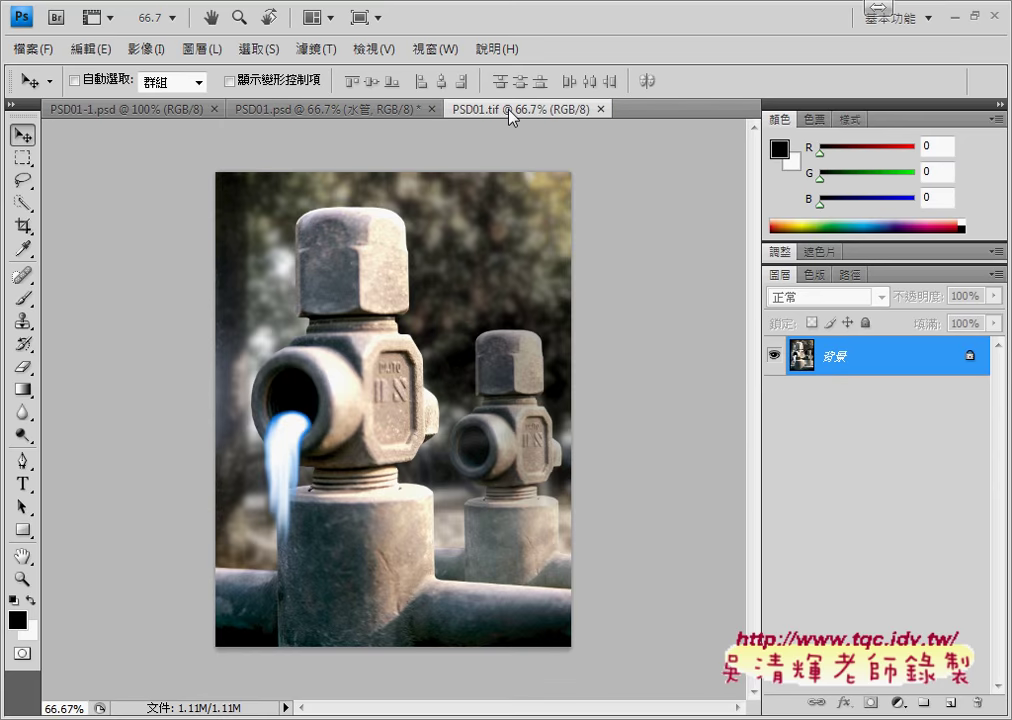
{"action": "left_click", "coordinate": [365, 112]}
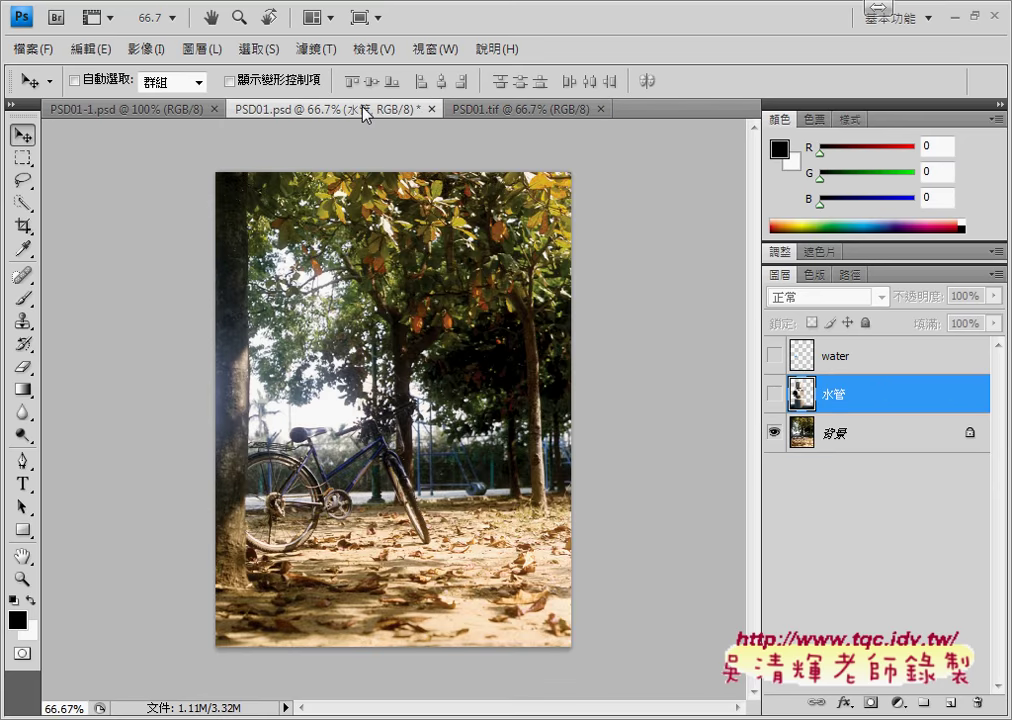
{"action": "left_click", "coordinate": [495, 110]}
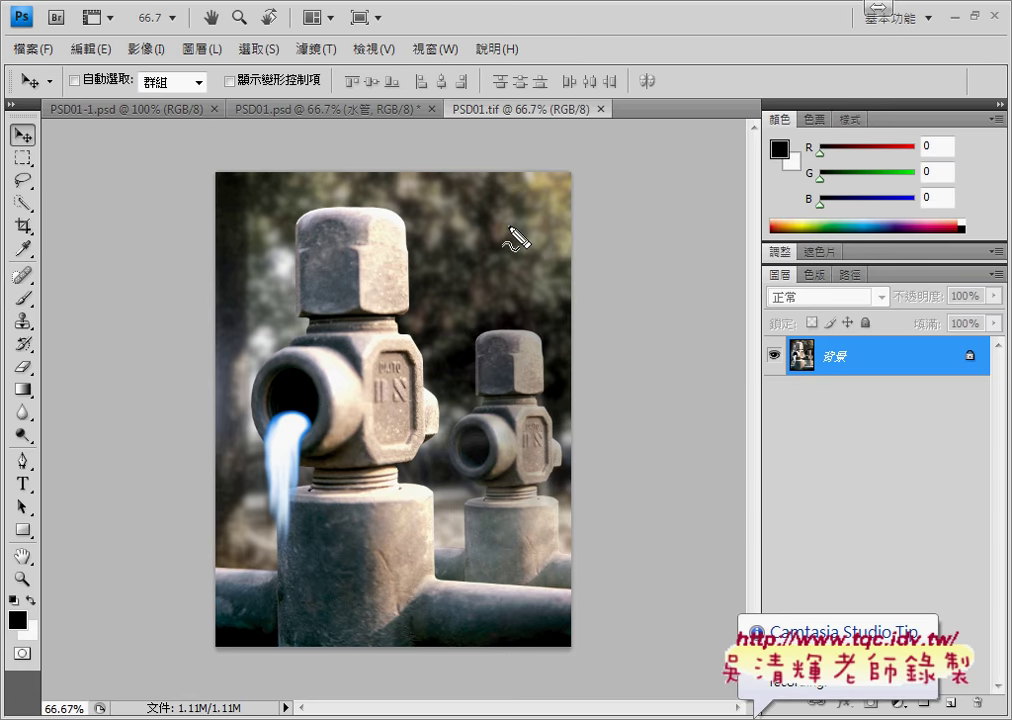
{"action": "left_click_drag", "start_coordinate": [510, 292], "coordinate": [530, 296]}
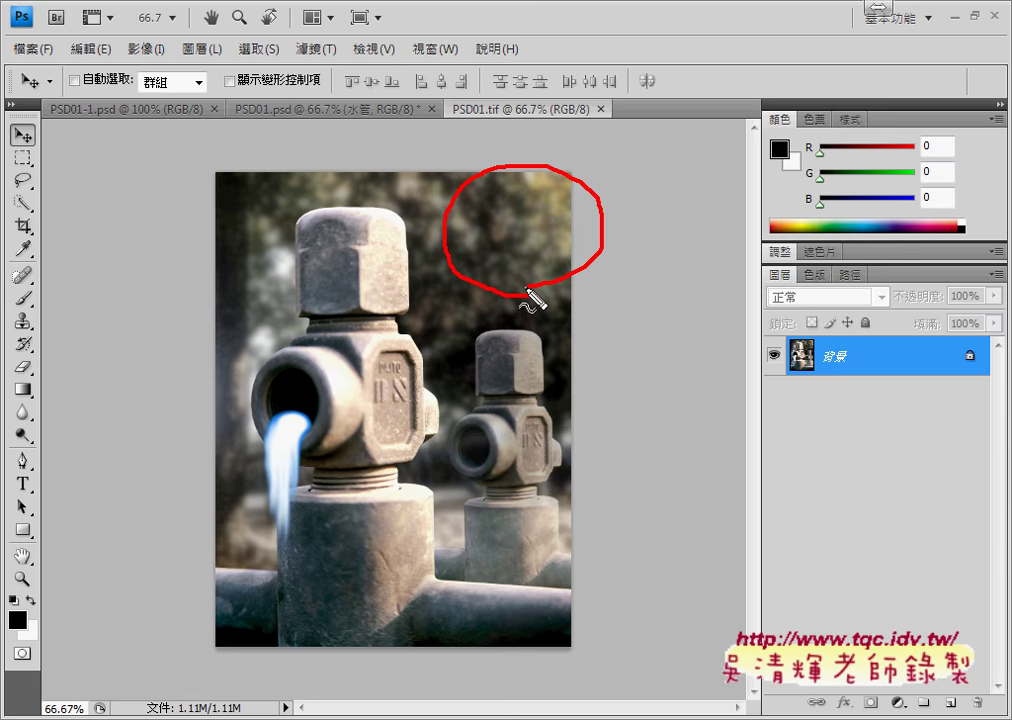
{"action": "key", "text": "Escape"}
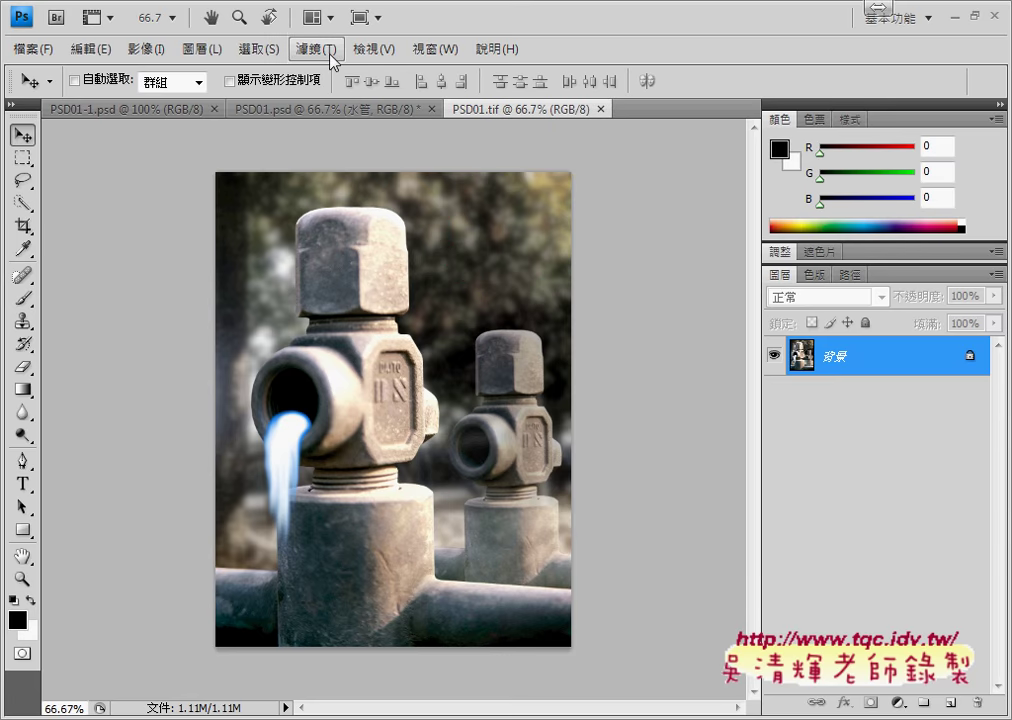
Step: Look through the Filter menu's Blur options, then go back to PSD01.psd
{"action": "left_click", "coordinate": [325, 48]}
{"action": "mouse_move", "coordinate": [340, 357]}
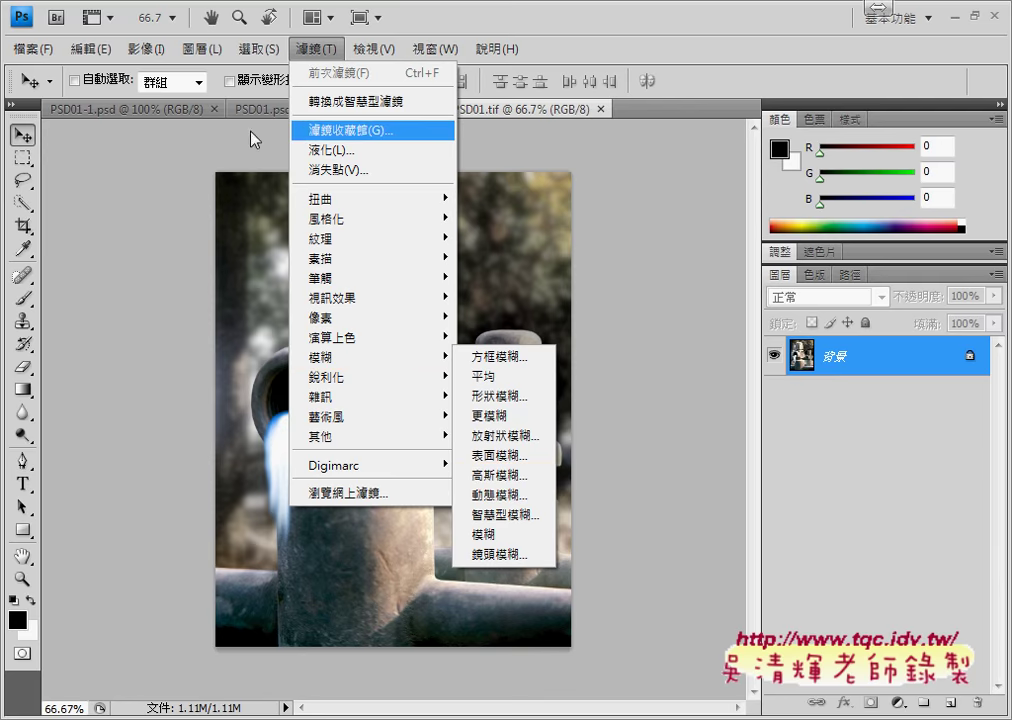
{"action": "left_click", "coordinate": [270, 109]}
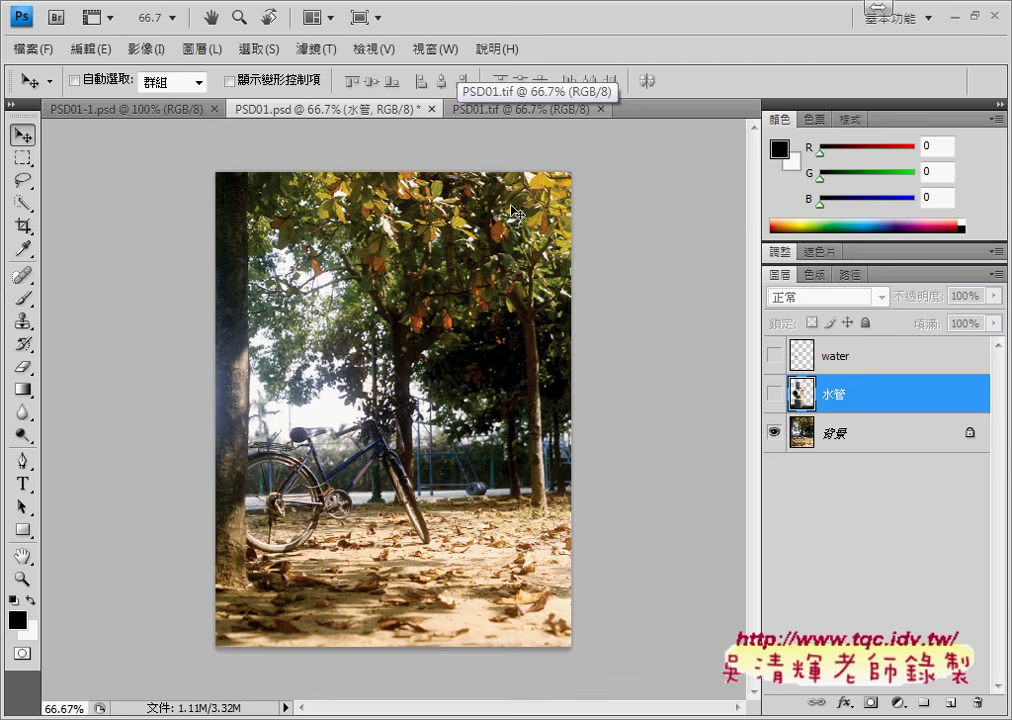
Step: Recheck the PSD01.tif reference, then try out layer selections and the Filter menu
{"action": "left_click", "coordinate": [495, 112]}
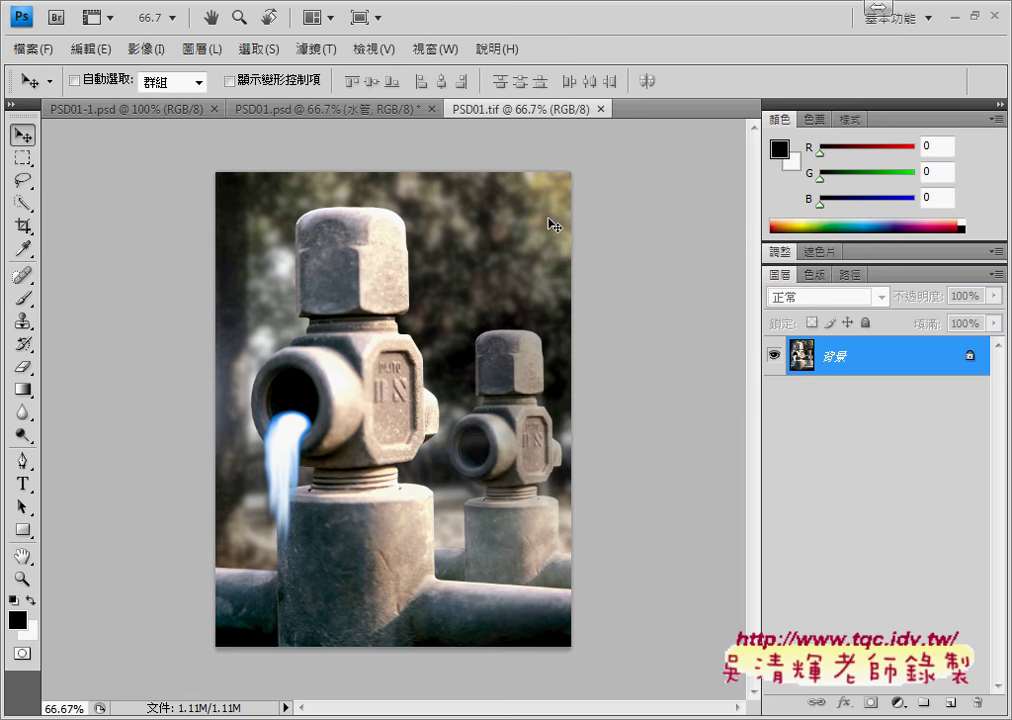
{"action": "left_click", "coordinate": [318, 109]}
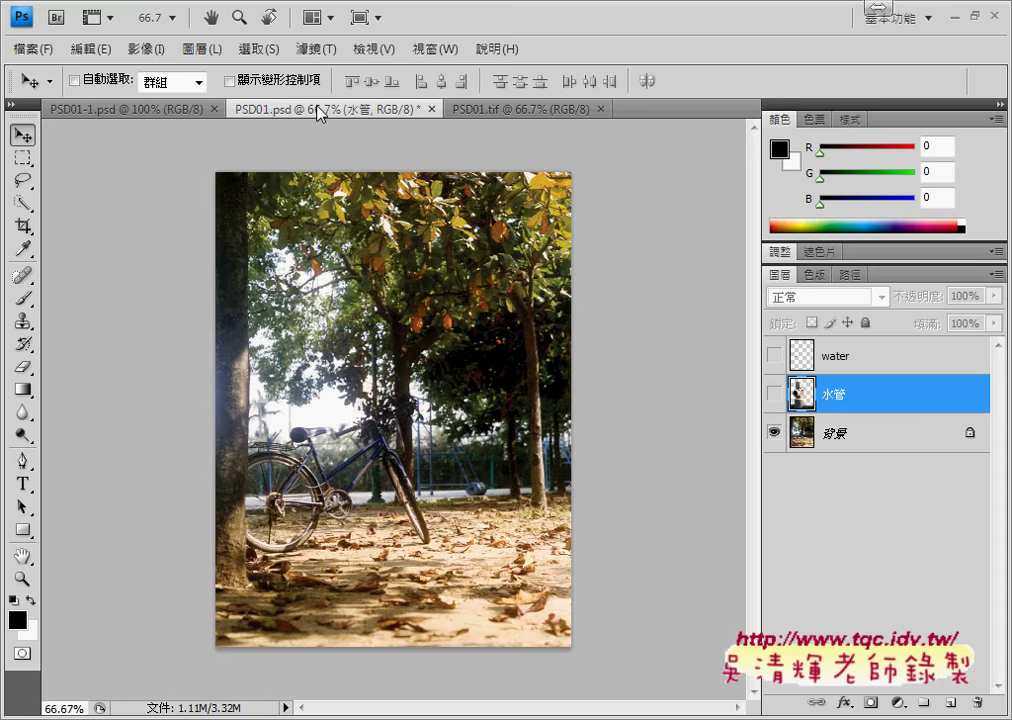
{"action": "left_click", "coordinate": [322, 48]}
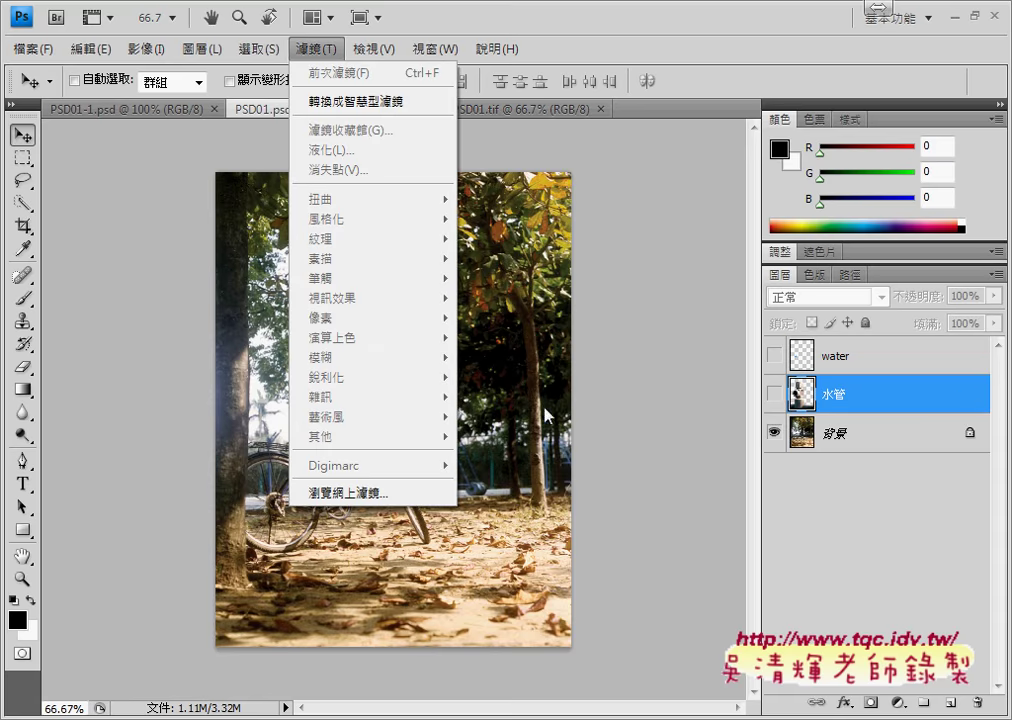
{"action": "left_click", "coordinate": [897, 433]}
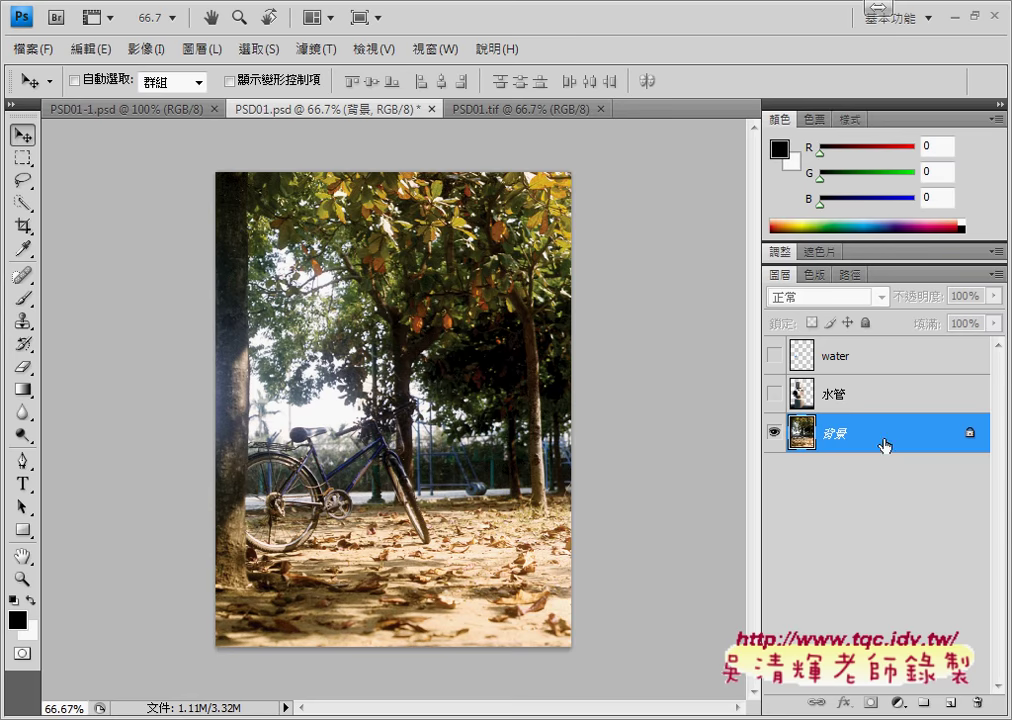
{"action": "left_click", "coordinate": [310, 48]}
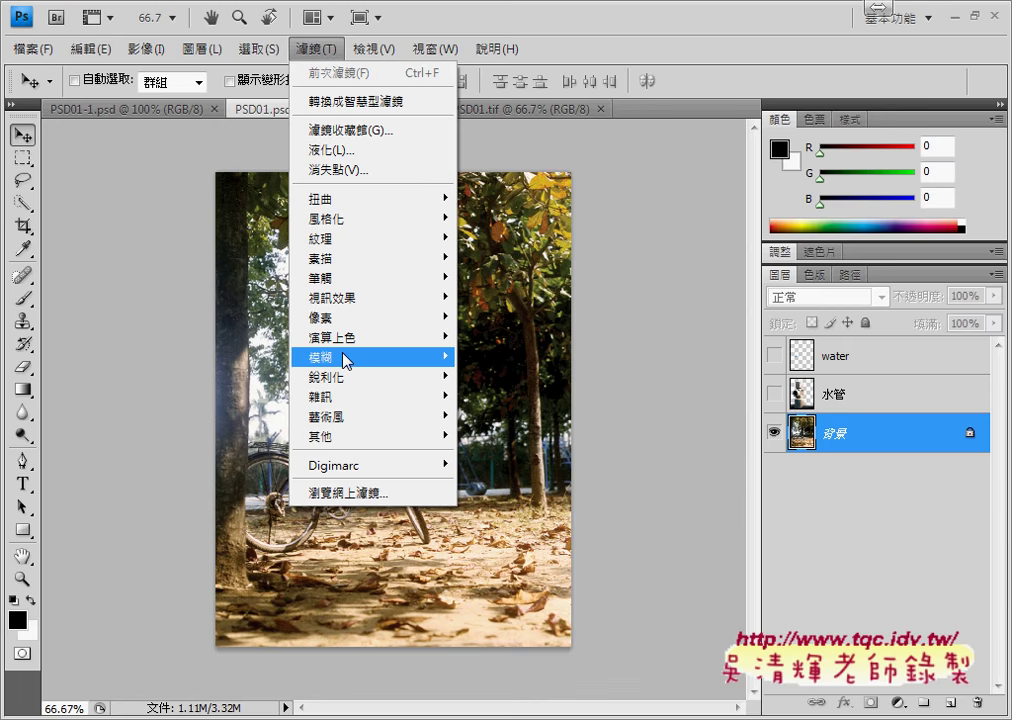
{"action": "mouse_move", "coordinate": [360, 357]}
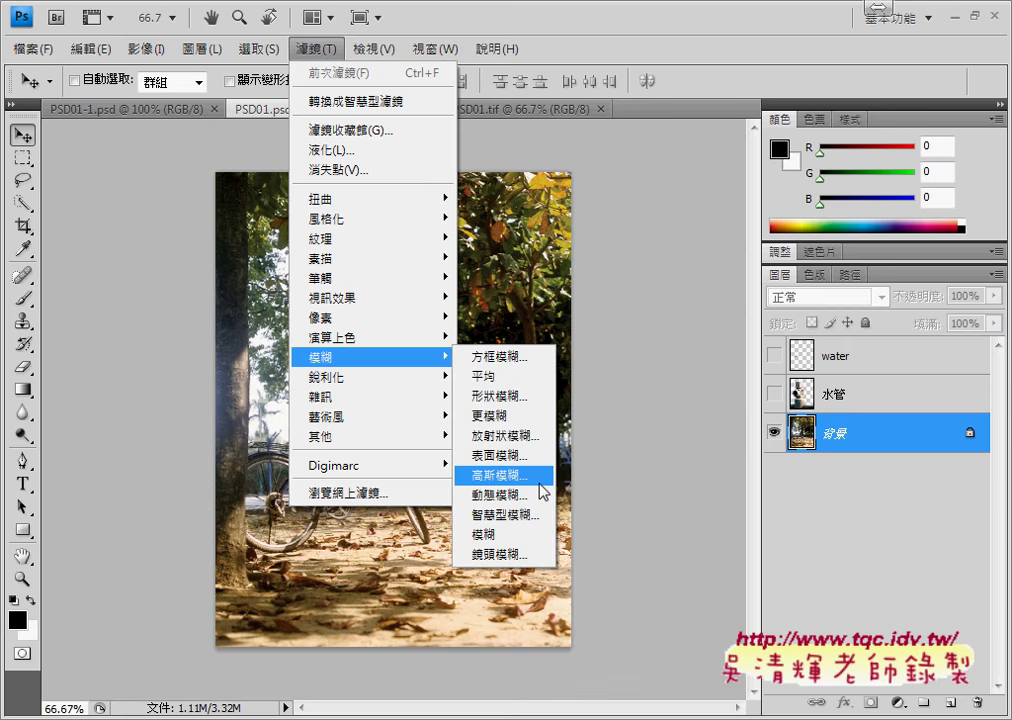
{"action": "left_click", "coordinate": [655, 490]}
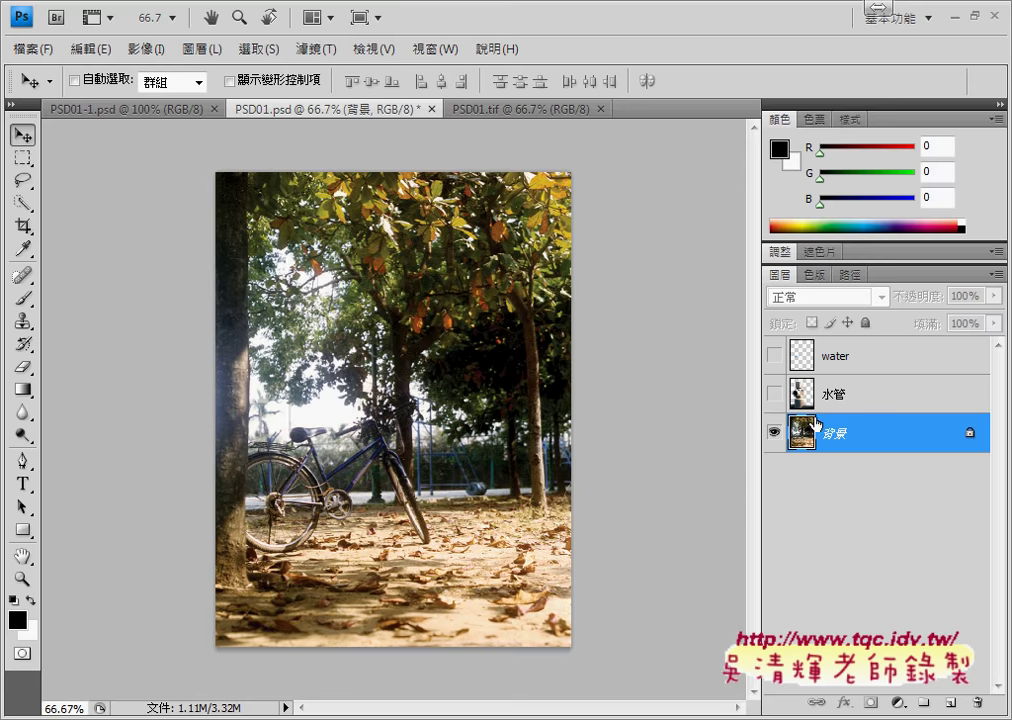
{"action": "left_click", "coordinate": [866, 398]}
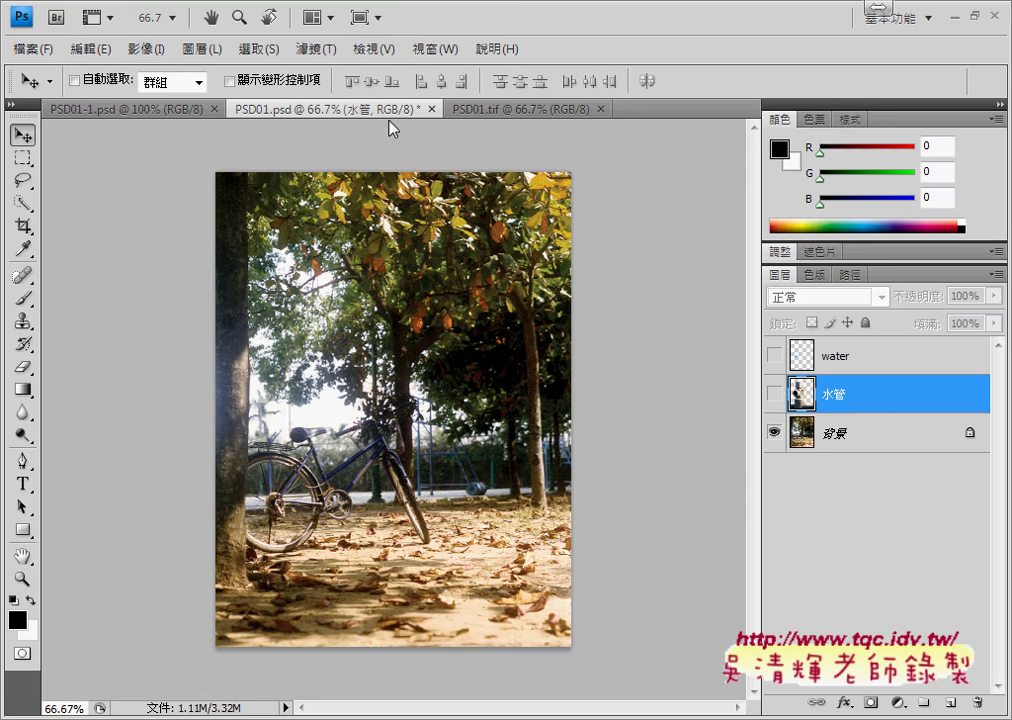
Step: Open Gaussian Blur on the 背景 background layer, radius still at 1.0 pixels
{"action": "left_click", "coordinate": [255, 48]}
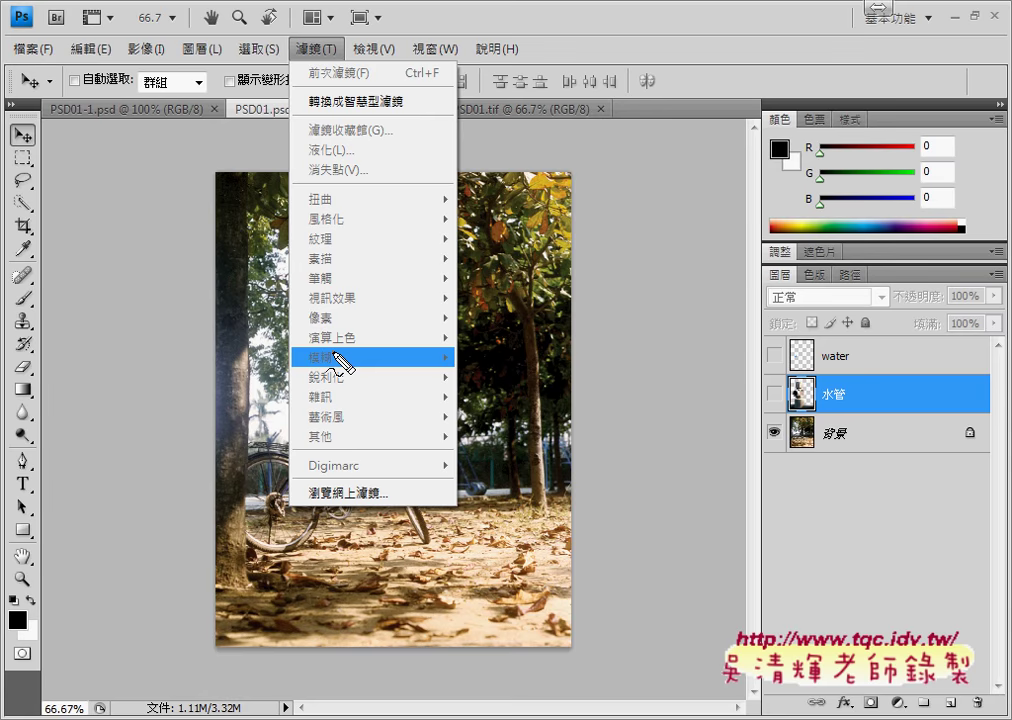
{"action": "mouse_move", "coordinate": [898, 414]}
{"action": "left_mouse_down"}
{"action": "mouse_move", "coordinate": [850, 402]}
{"action": "mouse_move", "coordinate": [838, 484]}
{"action": "left_mouse_up"}
{"action": "left_click_drag", "start_coordinate": [345, 343], "coordinate": [356, 365]}
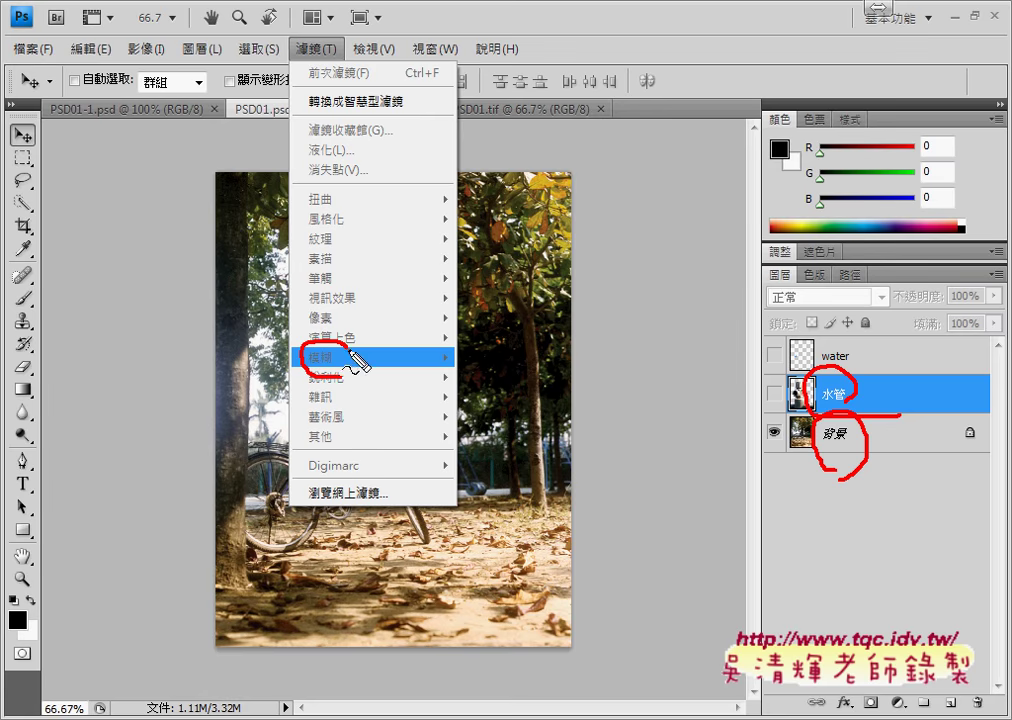
{"action": "key", "text": "Escape"}
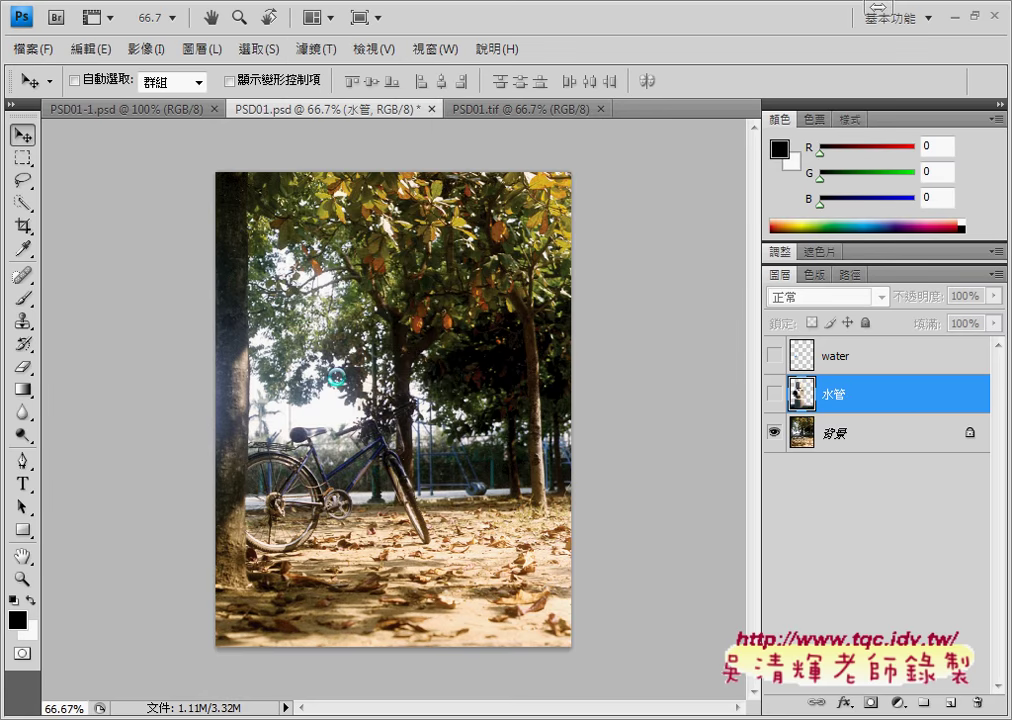
{"action": "left_click", "coordinate": [836, 437]}
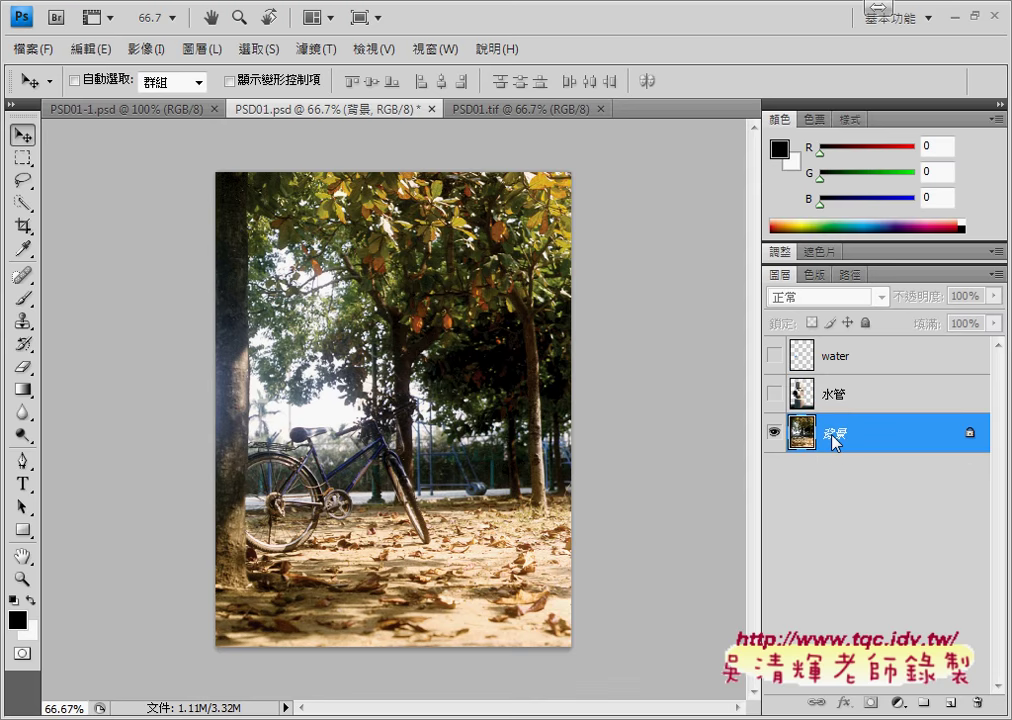
{"action": "left_click", "coordinate": [314, 48]}
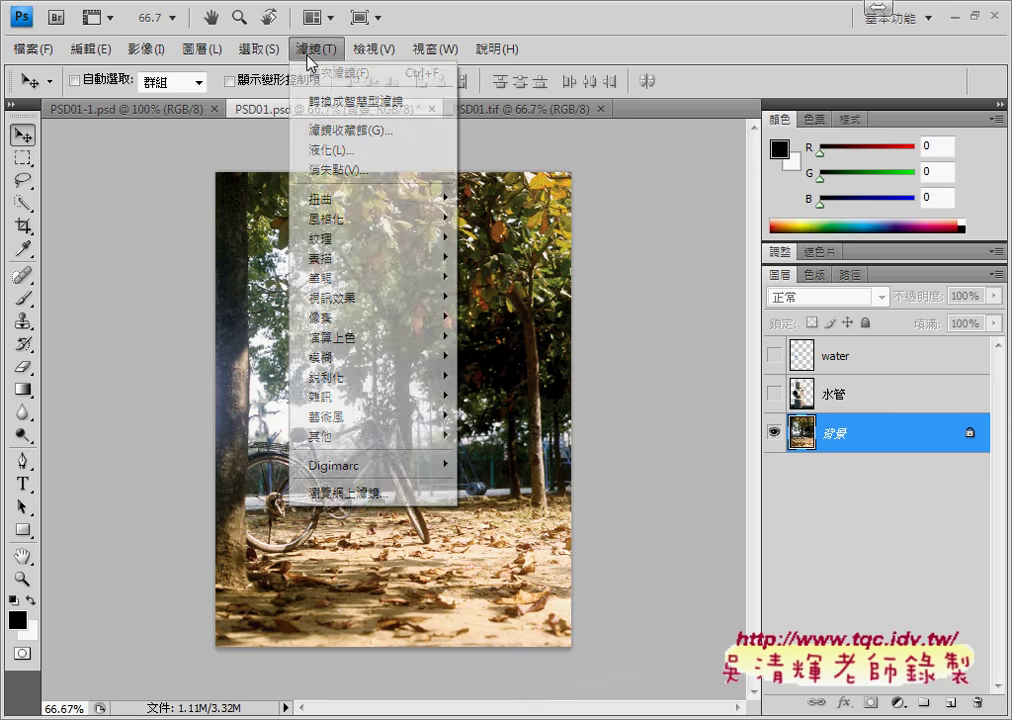
{"action": "mouse_move", "coordinate": [370, 356]}
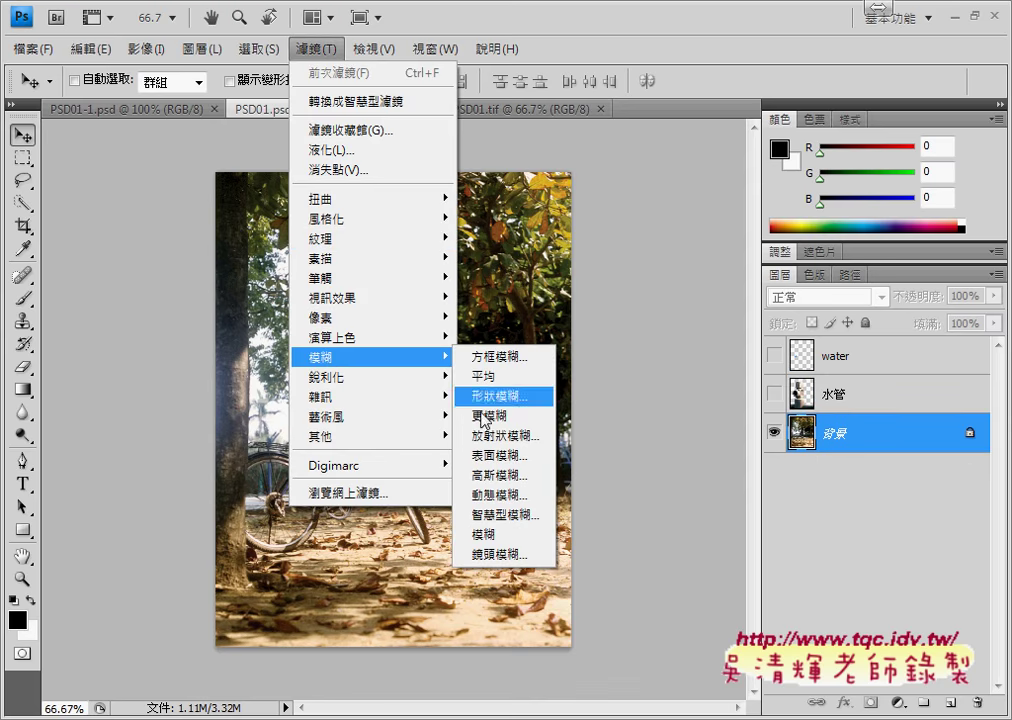
{"action": "left_click", "coordinate": [509, 482]}
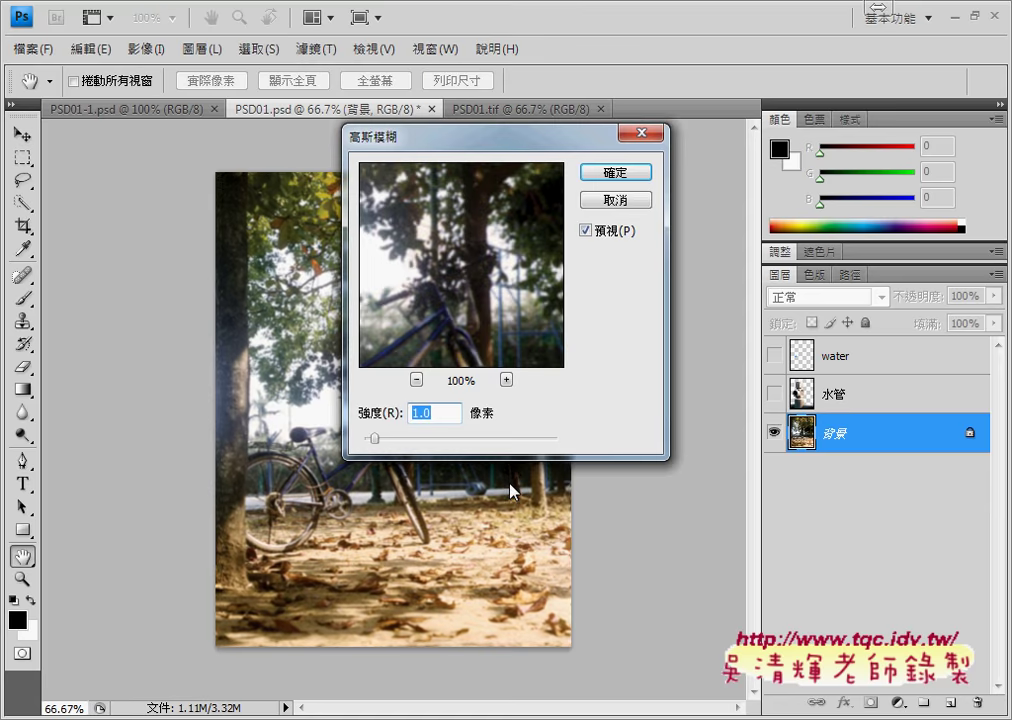
Step: Apply a 4.8-pixel Gaussian Blur radius to the 背景 background layer
{"action": "left_click_drag", "start_coordinate": [526, 140], "coordinate": [728, 184]}
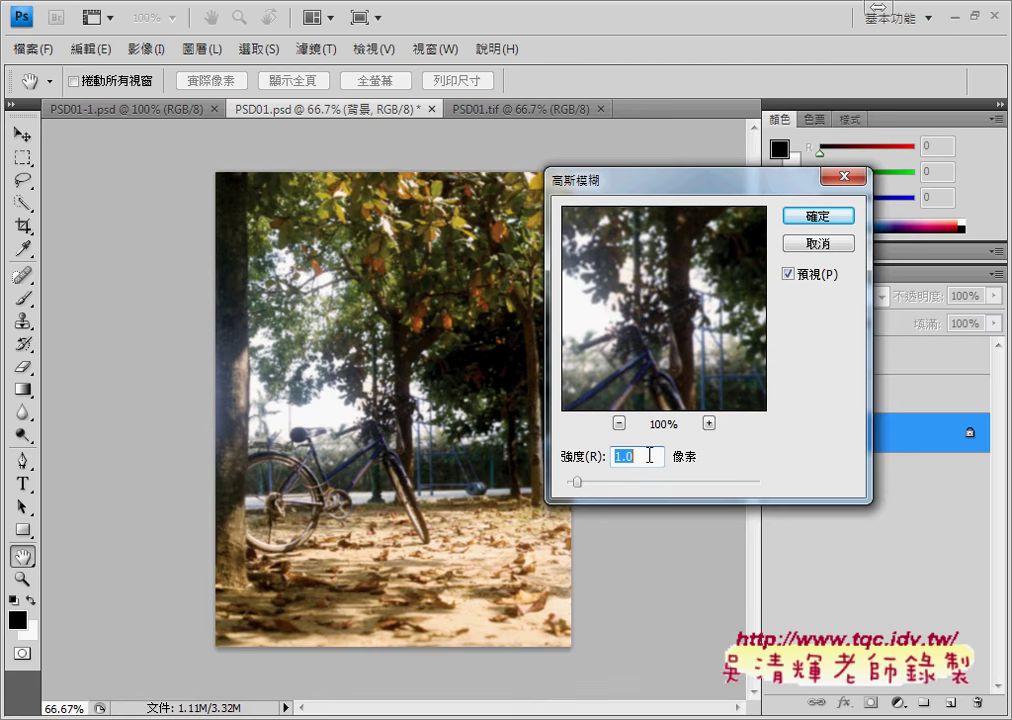
{"action": "type", "text": "4.8"}
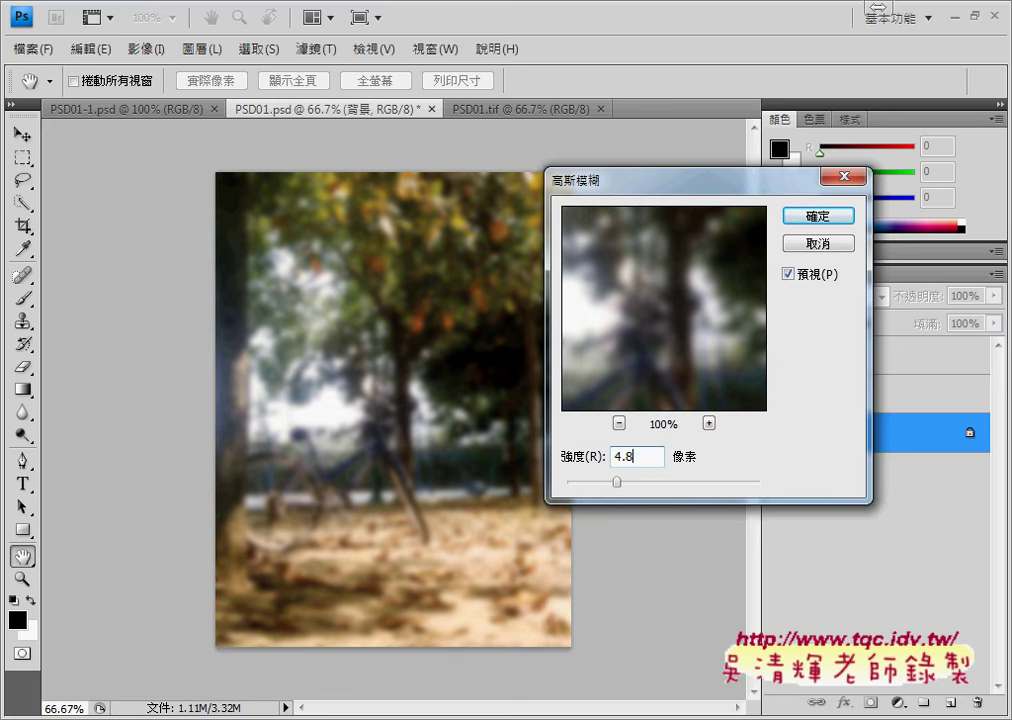
{"action": "left_click_drag", "start_coordinate": [641, 190], "coordinate": [685, 190]}
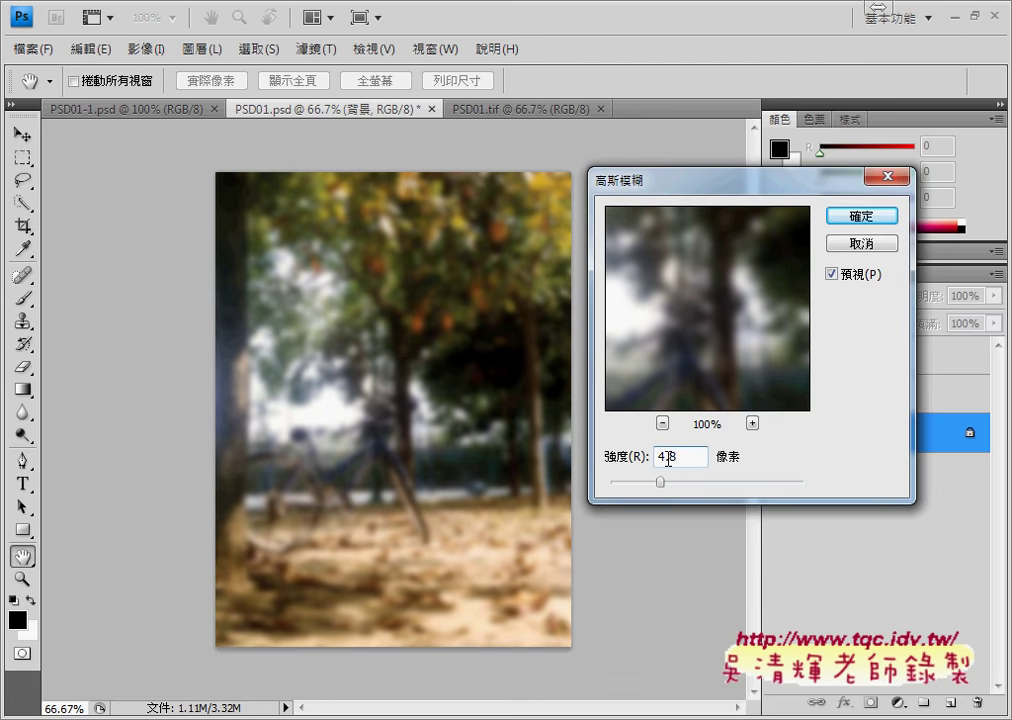
{"action": "left_click", "coordinate": [885, 218]}
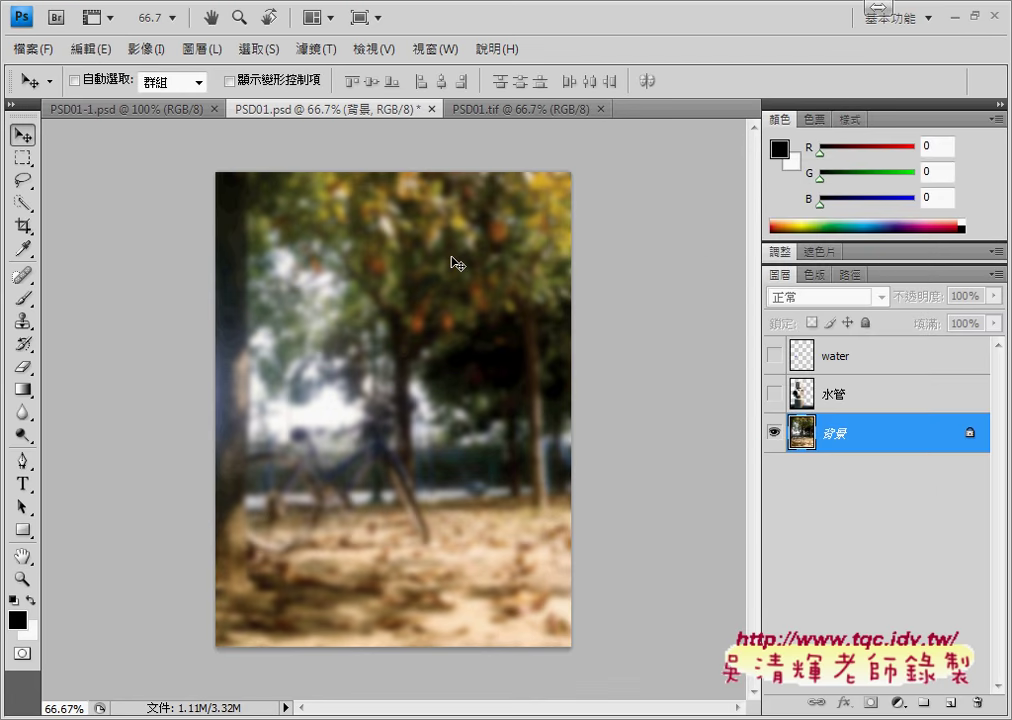
{"action": "left_click", "coordinate": [480, 110]}
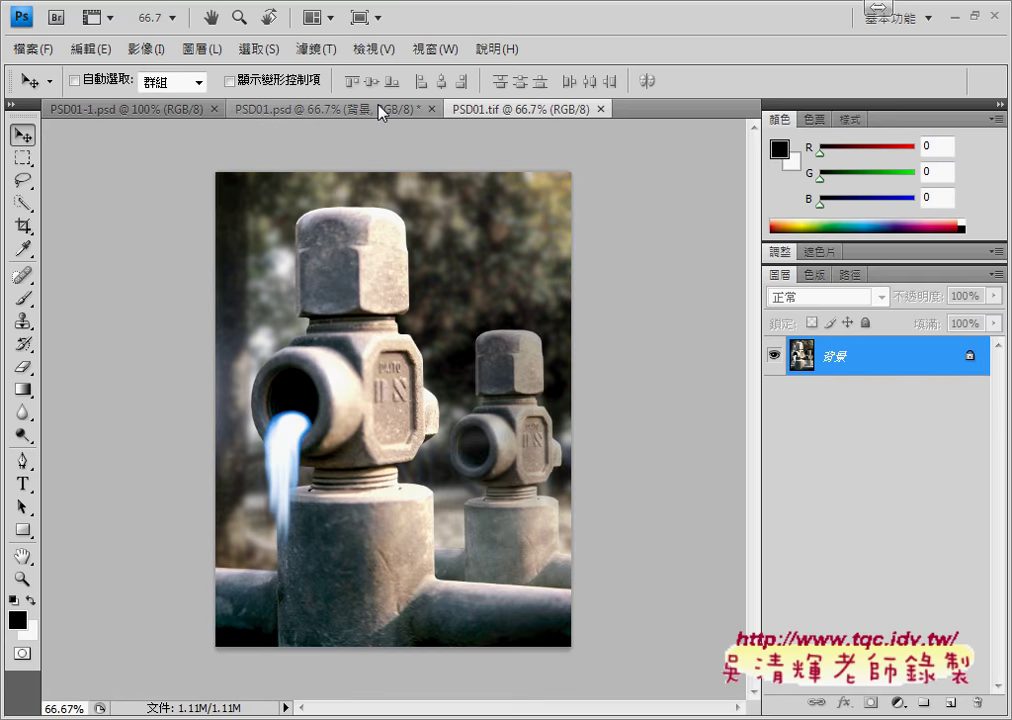
{"action": "left_click", "coordinate": [380, 110]}
{"action": "left_click", "coordinate": [540, 108]}
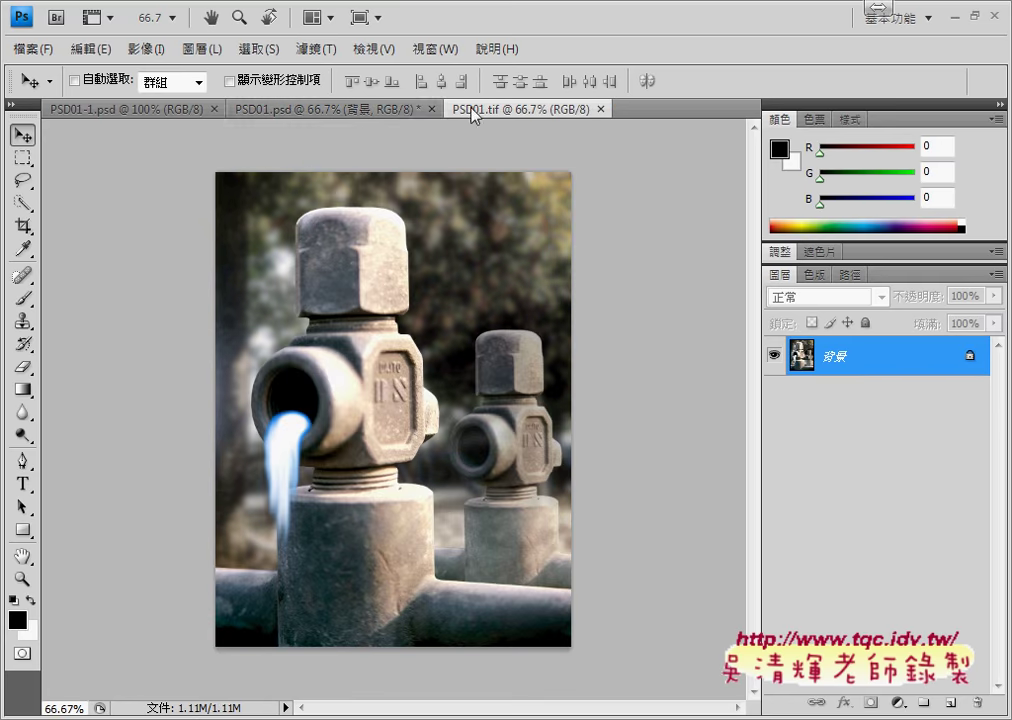
{"action": "left_click", "coordinate": [385, 110]}
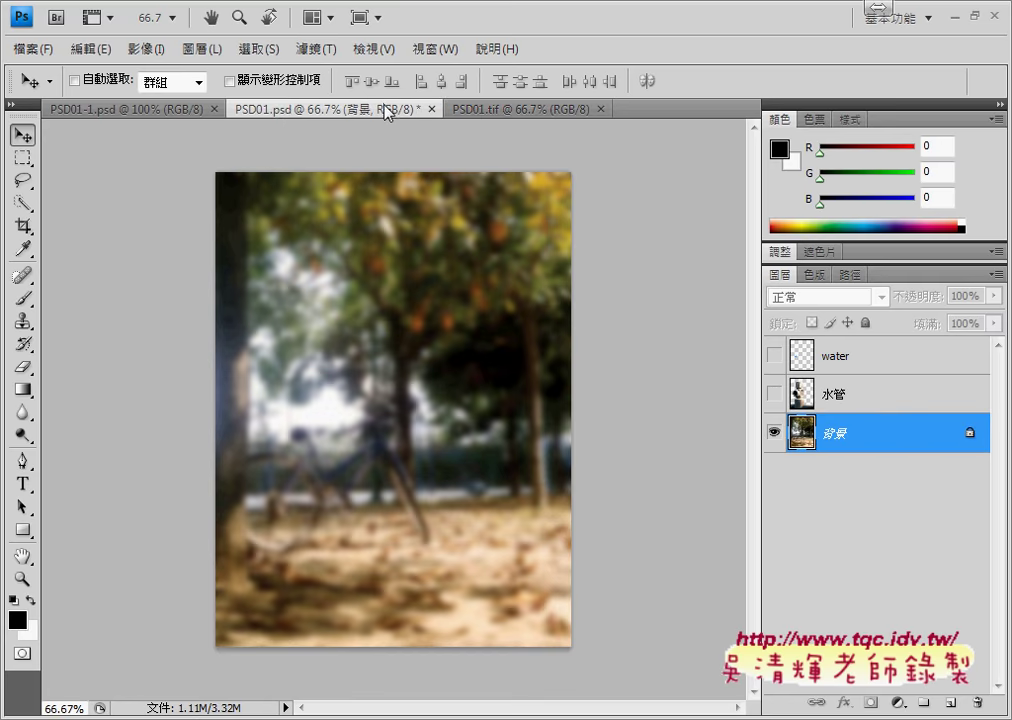
{"action": "left_click", "coordinate": [564, 112]}
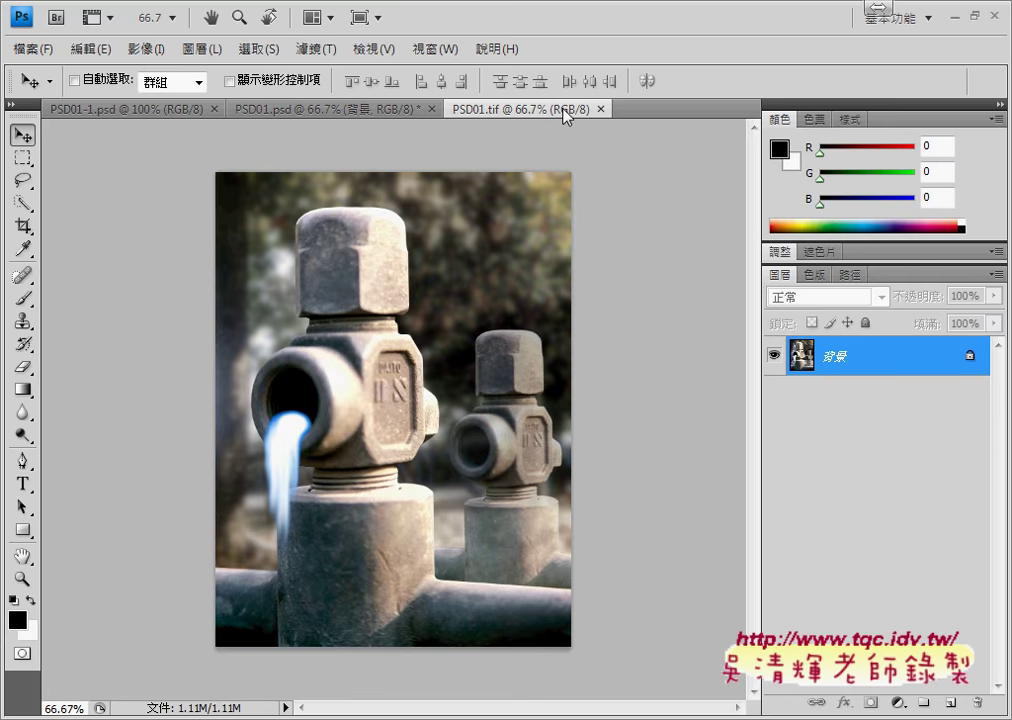
{"action": "left_click", "coordinate": [328, 110]}
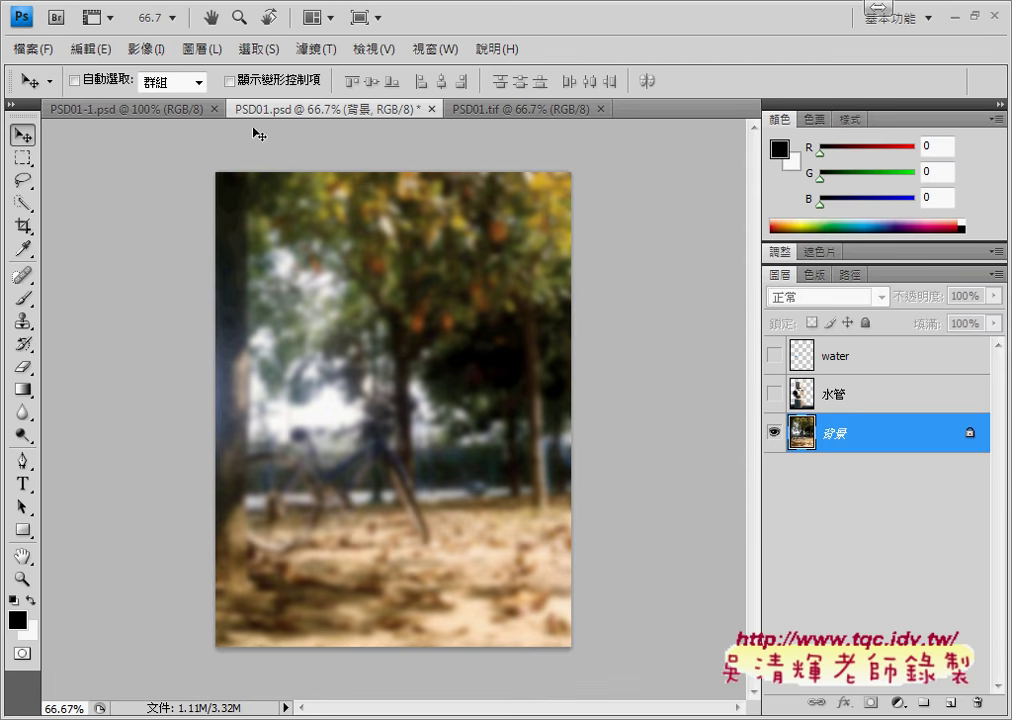
{"action": "left_click", "coordinate": [150, 52]}
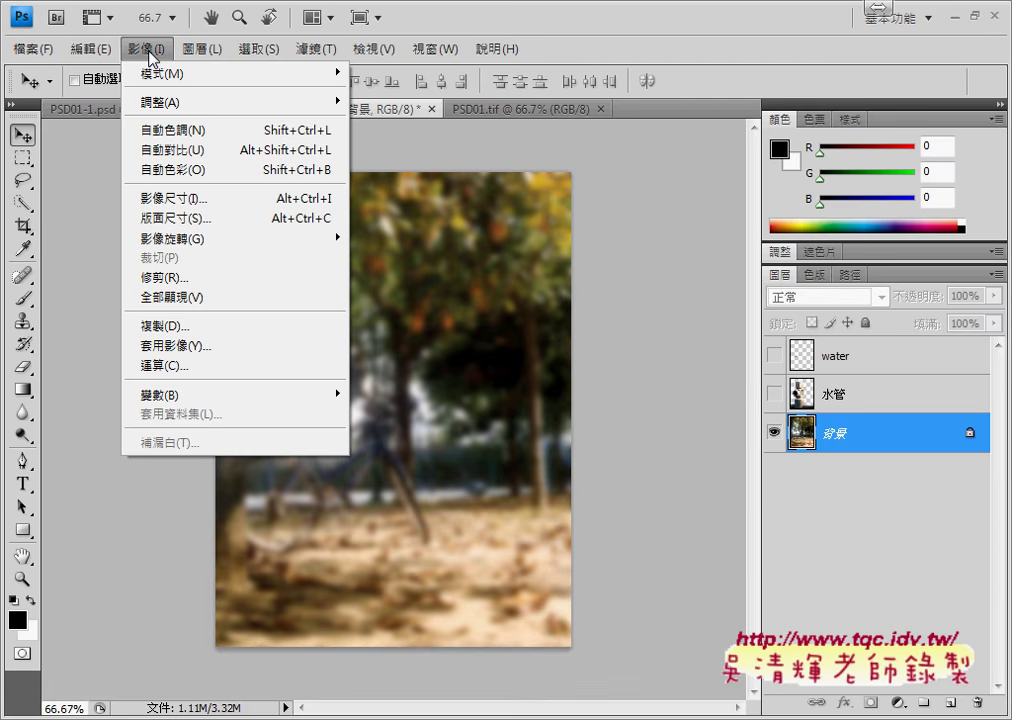
{"action": "mouse_move", "coordinate": [160, 102]}
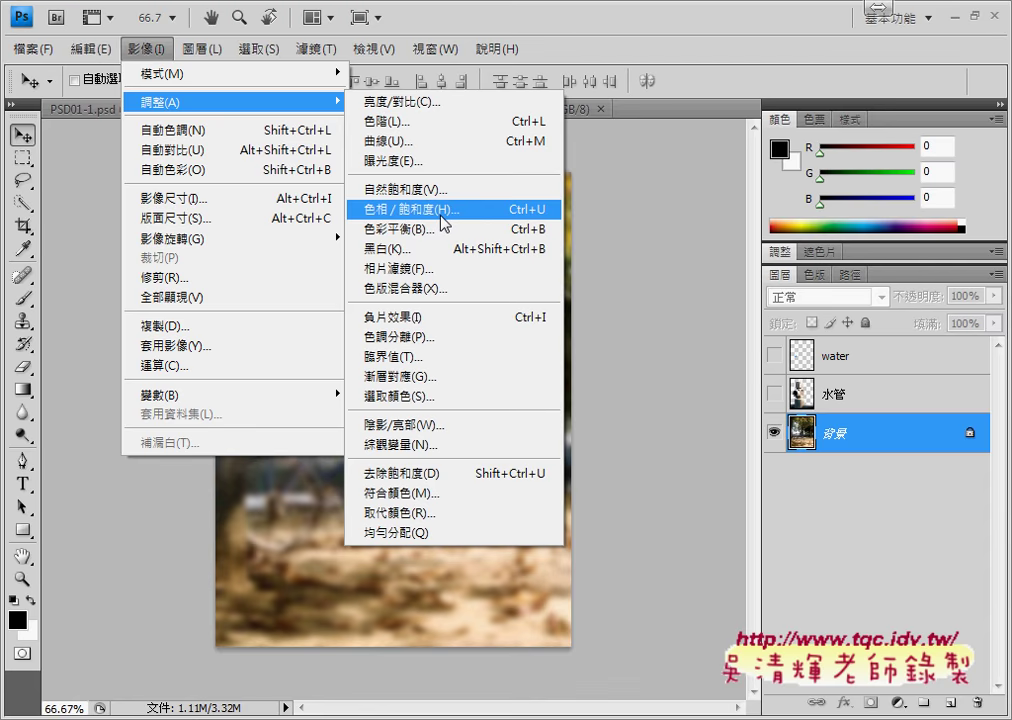
Step: Open Hue/Saturation on the background and lower saturation to roughly -60
{"action": "left_click", "coordinate": [444, 212]}
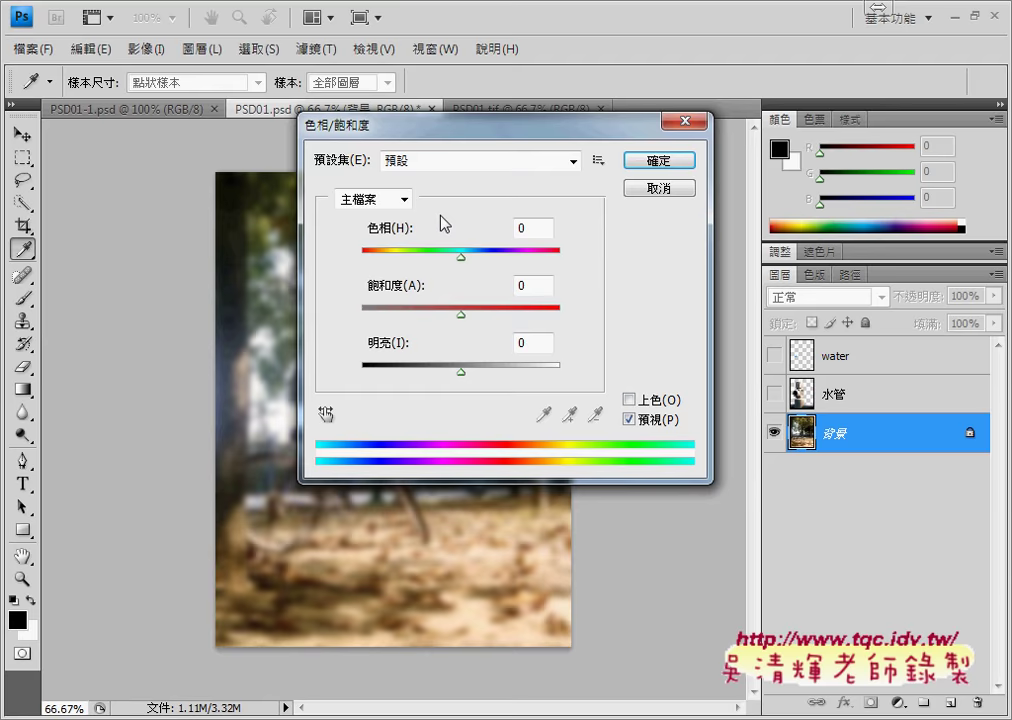
{"action": "left_click_drag", "start_coordinate": [443, 137], "coordinate": [559, 343]}
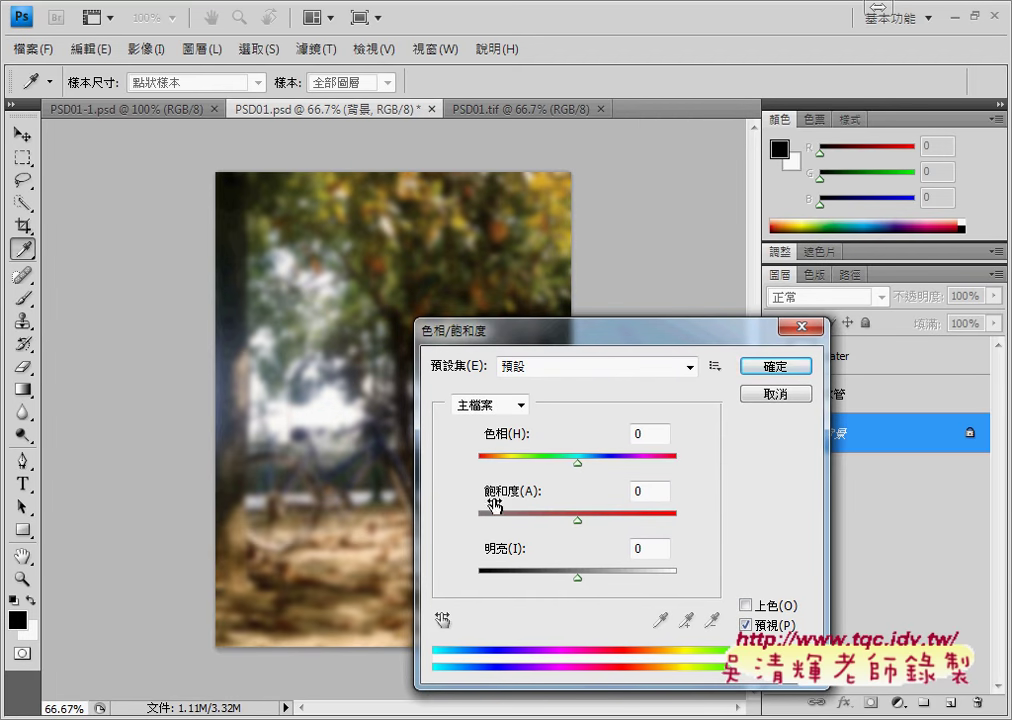
{"action": "left_click", "coordinate": [648, 491]}
{"action": "left_click_drag", "start_coordinate": [578, 521], "coordinate": [604, 521]}
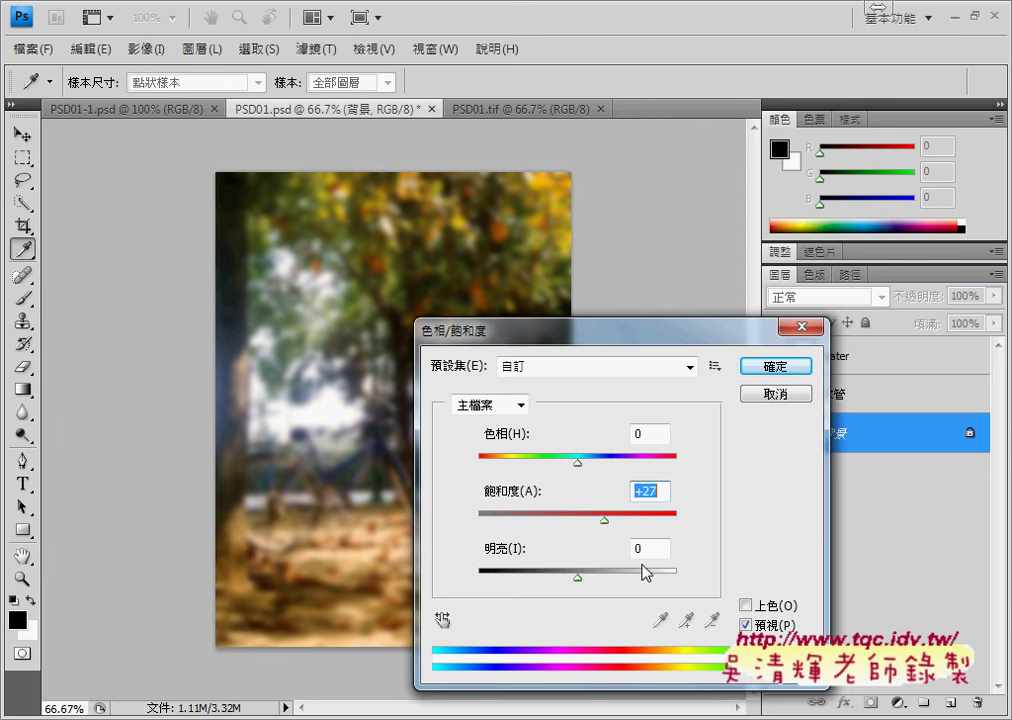
{"action": "left_click_drag", "start_coordinate": [604, 522], "coordinate": [476, 521]}
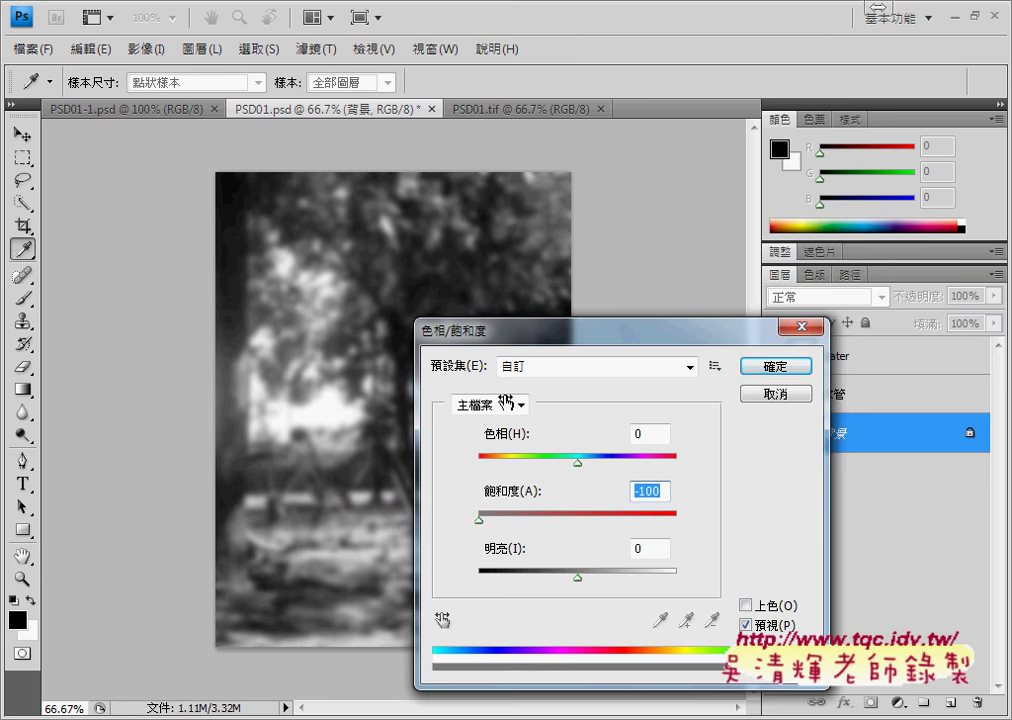
{"action": "left_click", "coordinate": [481, 520]}
{"action": "left_click_drag", "start_coordinate": [481, 521], "coordinate": [520, 517]}
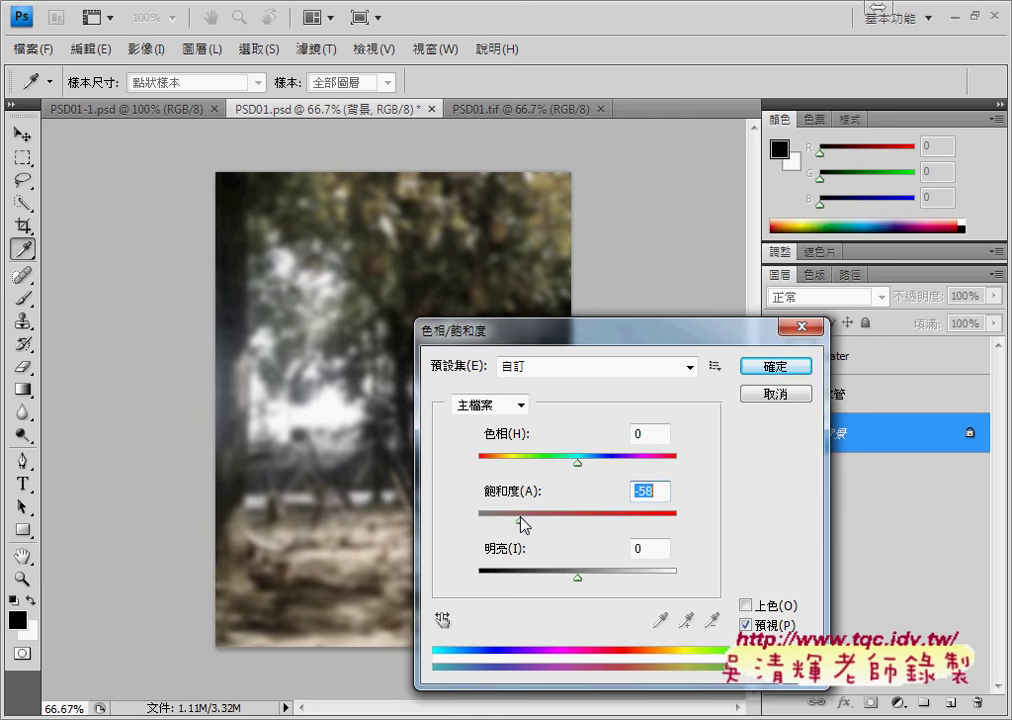
{"action": "type", "text": "-60"}
{"action": "type", "text": "5"}
Step: Apply the desaturation and compare PSD01.psd with the PSD01.tif reference
{"action": "left_click", "coordinate": [770, 366]}
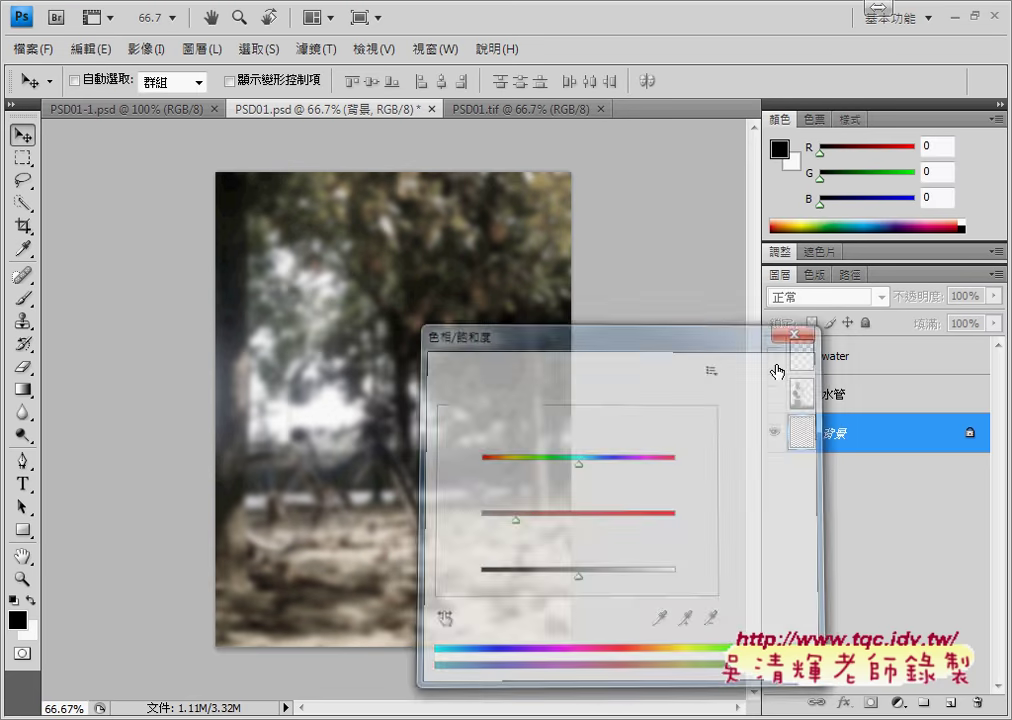
{"action": "left_click", "coordinate": [517, 110]}
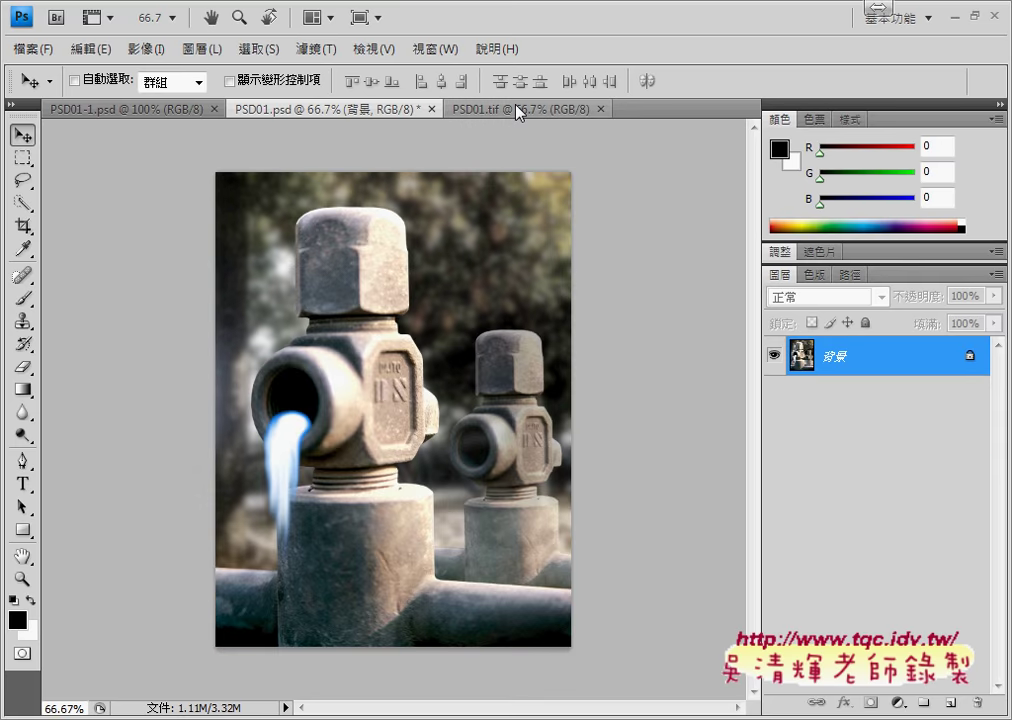
{"action": "left_click", "coordinate": [340, 110]}
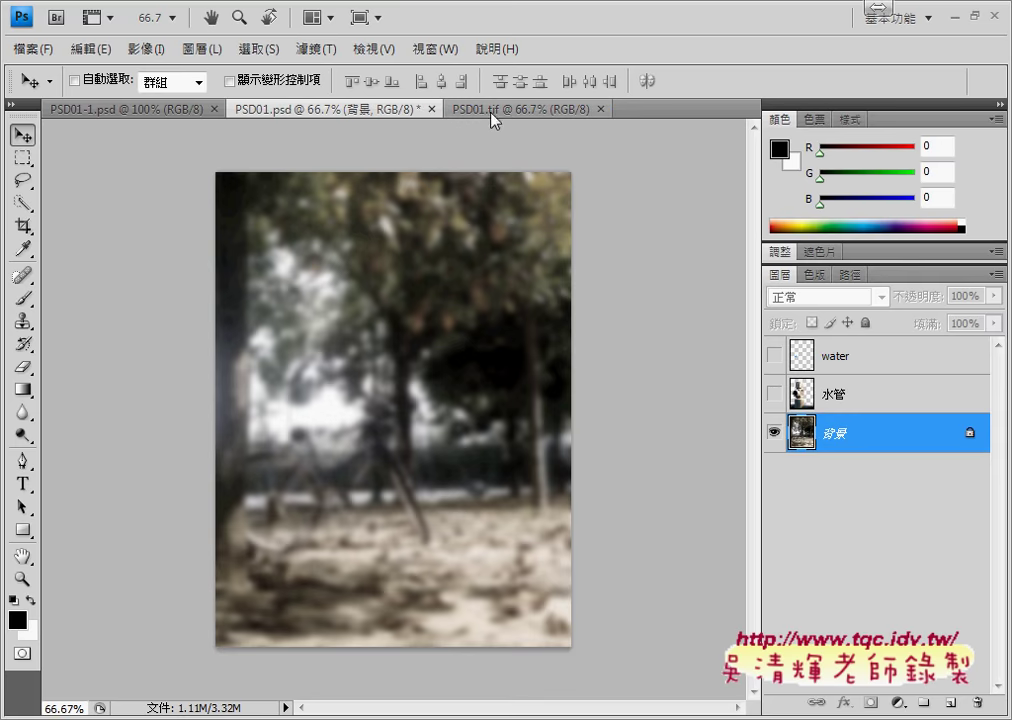
{"action": "left_click", "coordinate": [506, 110]}
{"action": "left_click", "coordinate": [339, 111]}
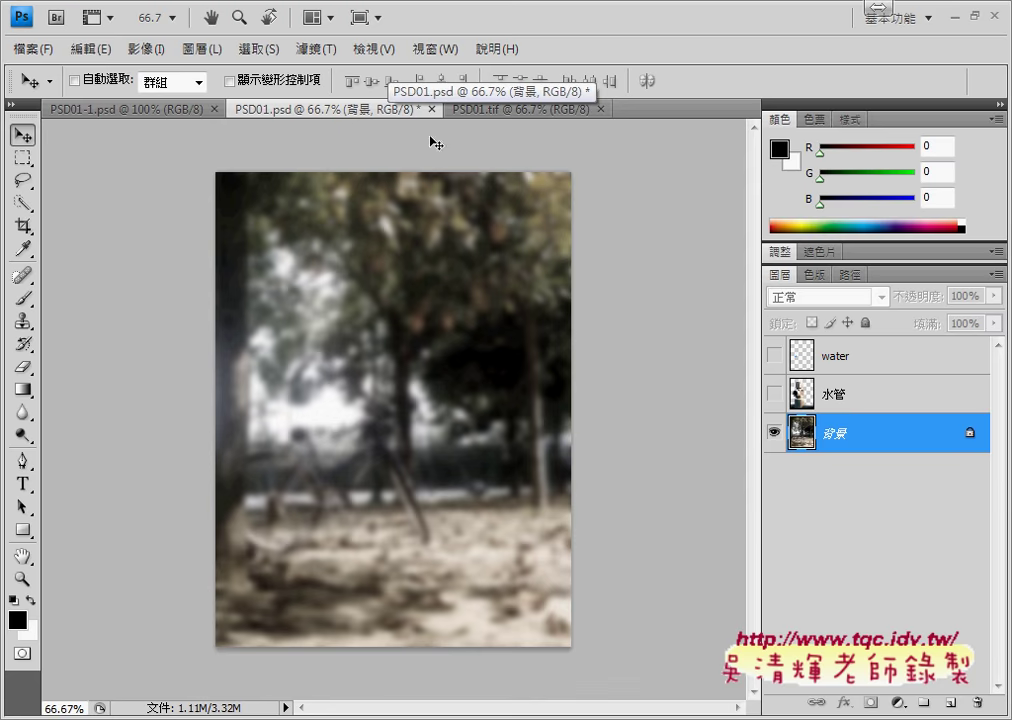
{"action": "left_click", "coordinate": [147, 48]}
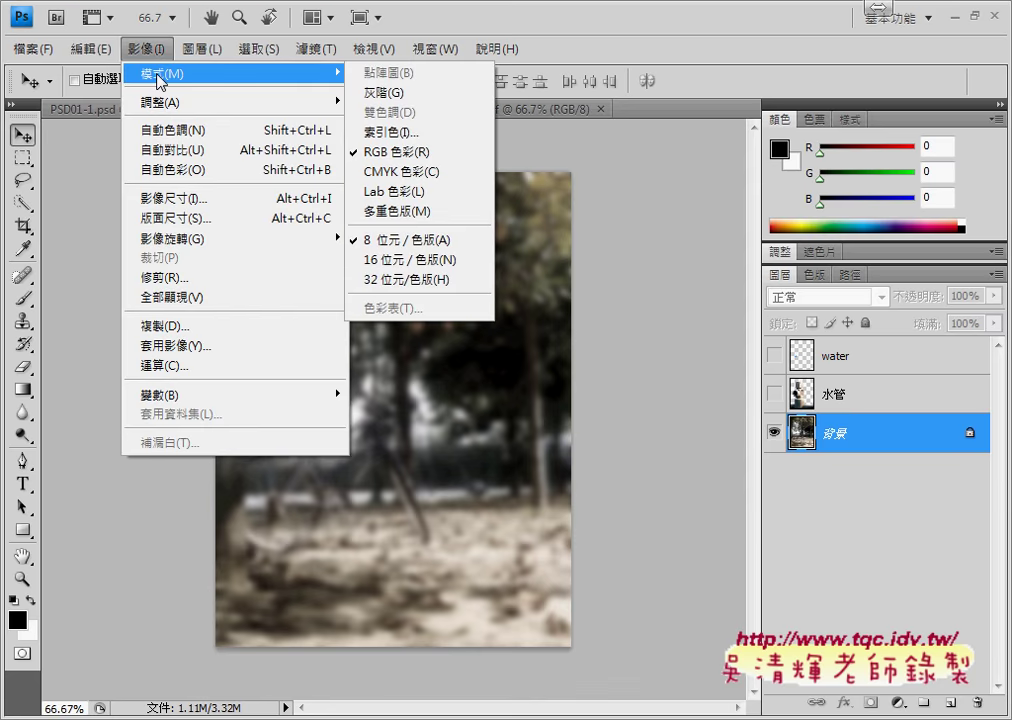
{"action": "mouse_move", "coordinate": [200, 74]}
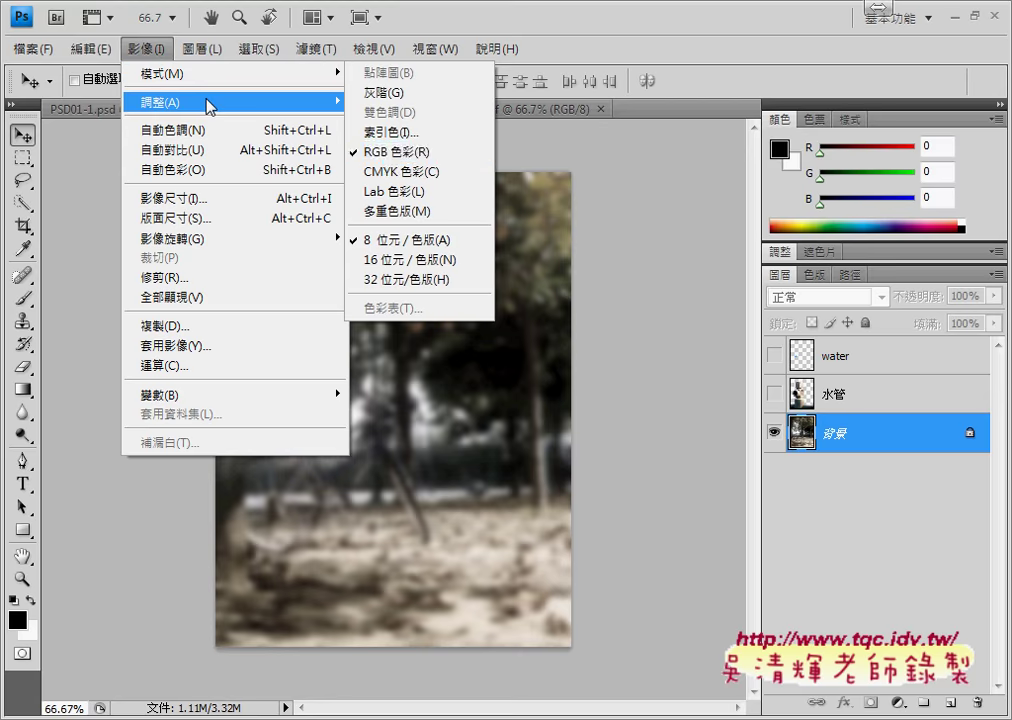
Step: Try a +11 saturation Hue/Saturation test, then discard it
{"action": "mouse_move", "coordinate": [160, 102]}
{"action": "left_click", "coordinate": [425, 212]}
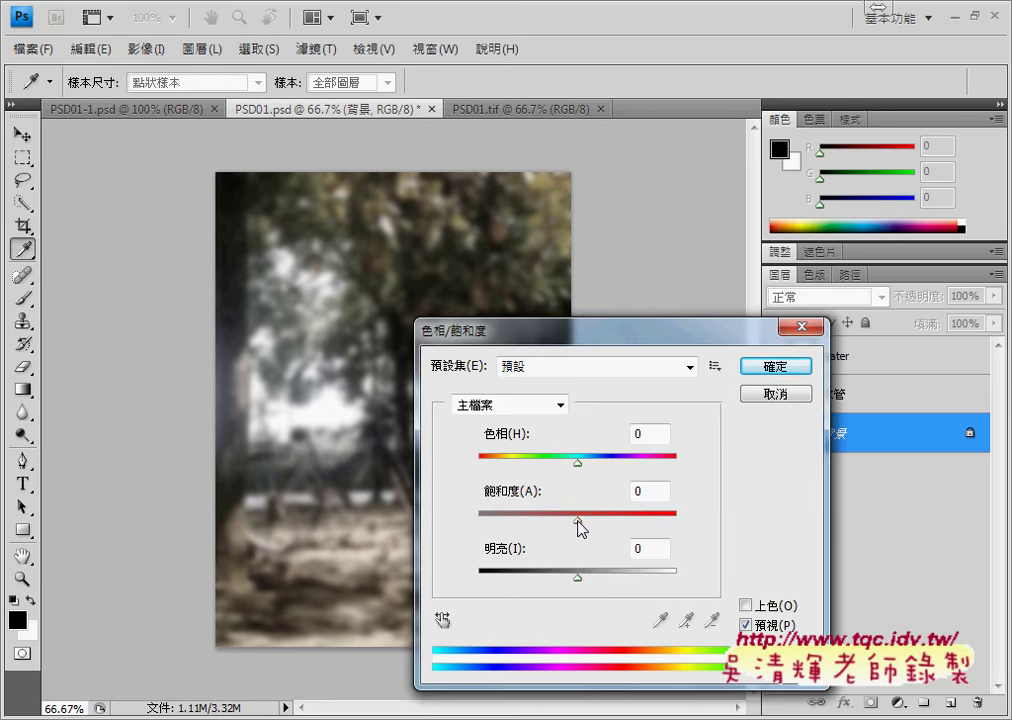
{"action": "left_click_drag", "start_coordinate": [577, 519], "coordinate": [588, 519]}
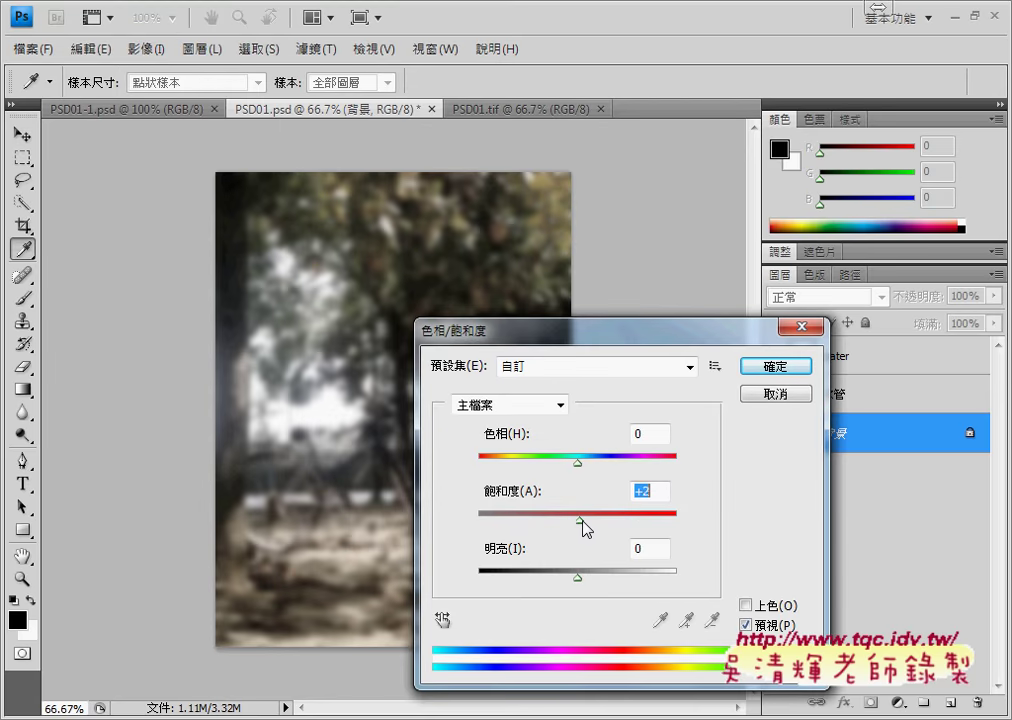
{"action": "left_click", "coordinate": [774, 394]}
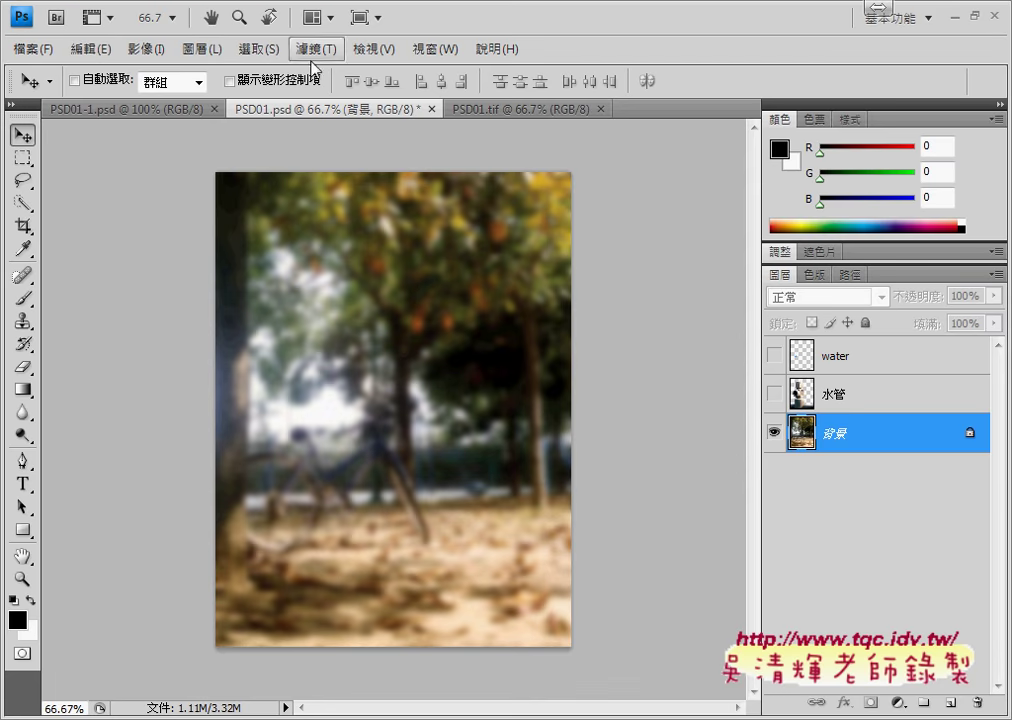
Step: Reapply Hue/Saturation to the background with saturation set to -60
{"action": "left_click", "coordinate": [145, 50]}
{"action": "mouse_move", "coordinate": [160, 102]}
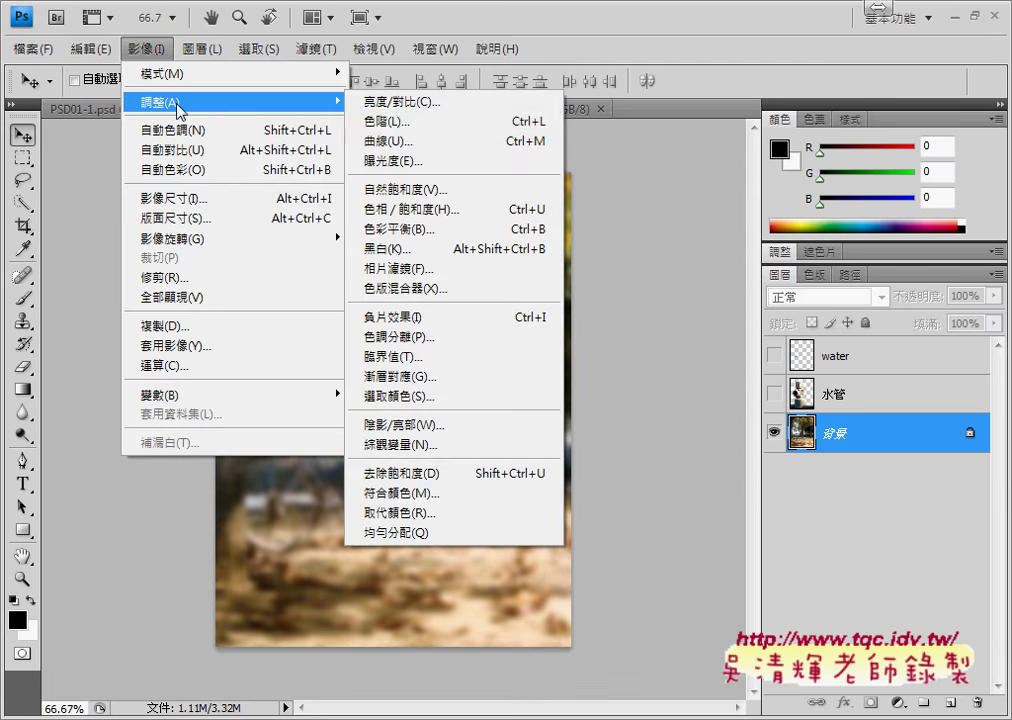
{"action": "left_click", "coordinate": [470, 210]}
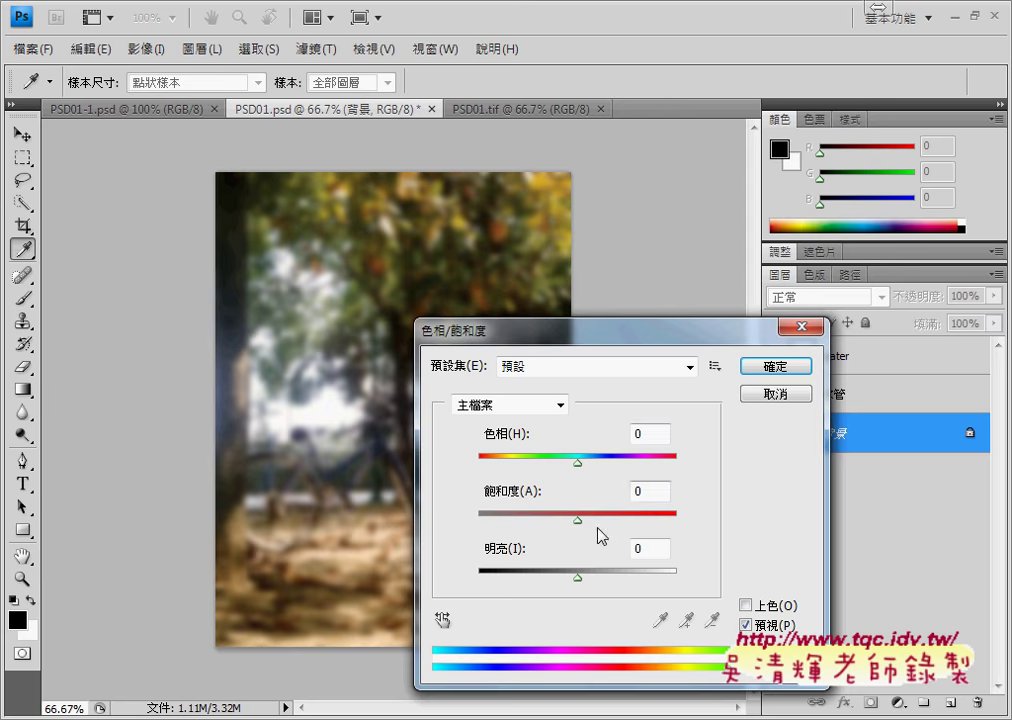
{"action": "left_click_drag", "start_coordinate": [574, 521], "coordinate": [518, 519]}
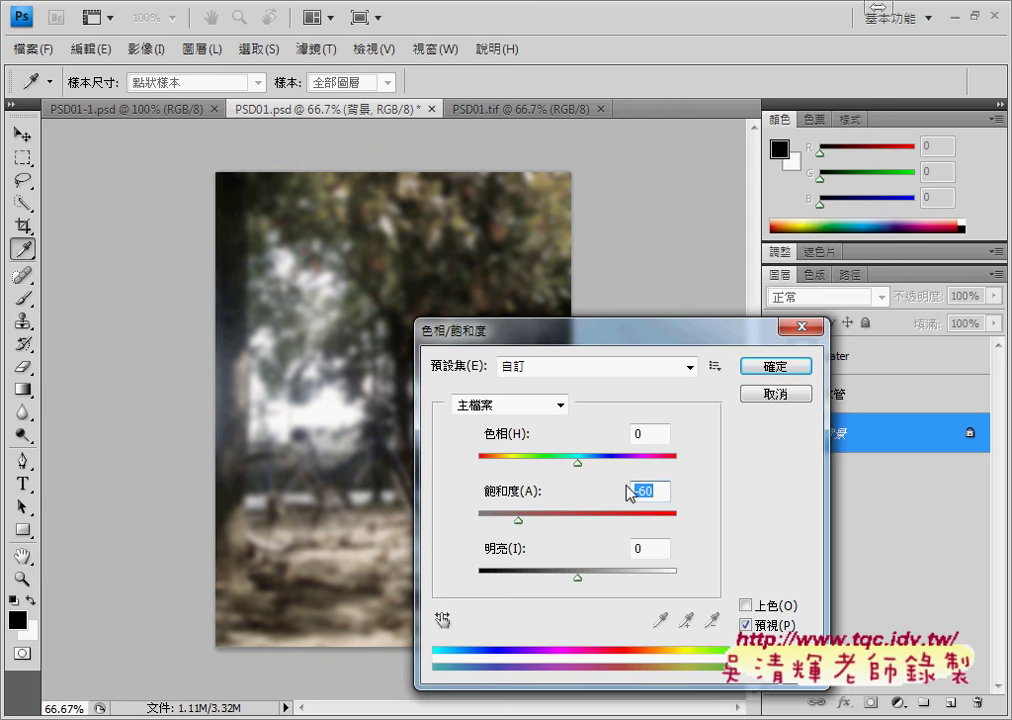
{"action": "left_click", "coordinate": [775, 366]}
{"action": "key", "text": "v"}
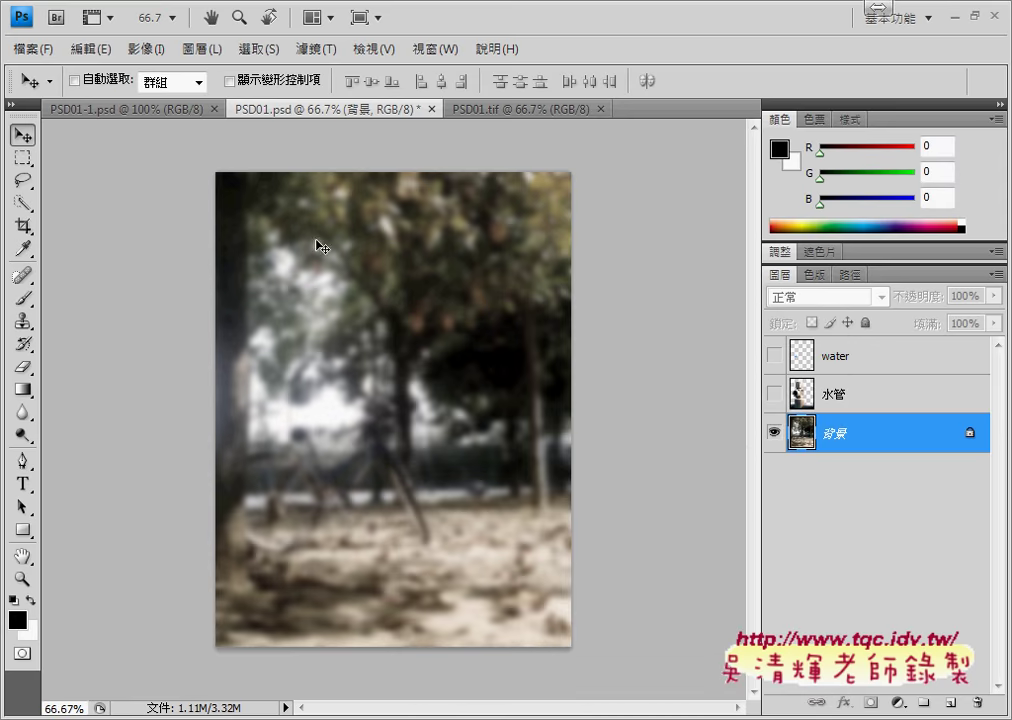
Step: Turn the 水管 layer's visibility back on above the desaturated background
{"action": "left_click", "coordinate": [774, 394]}
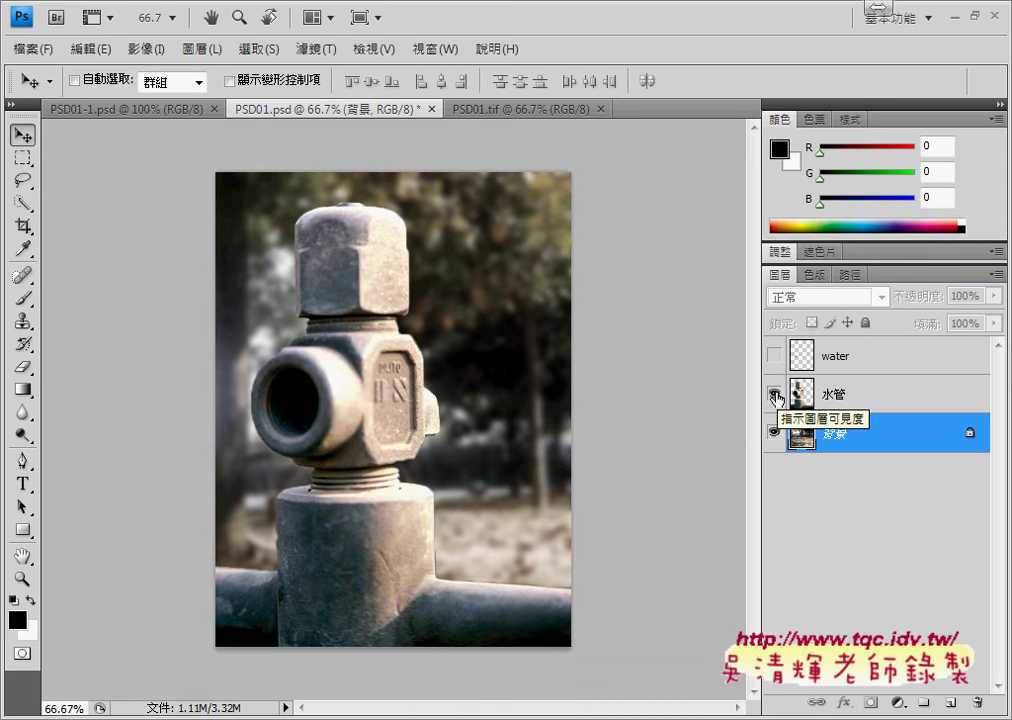